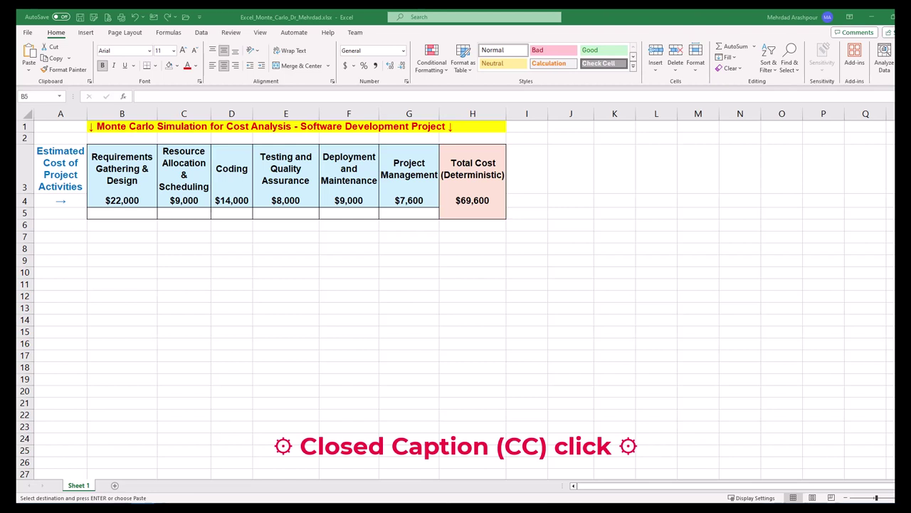
- Check the H4 and B4 values, then paste the green 'Lognormal' label into B5
{"action": "left_click", "coordinate": [466, 199]}
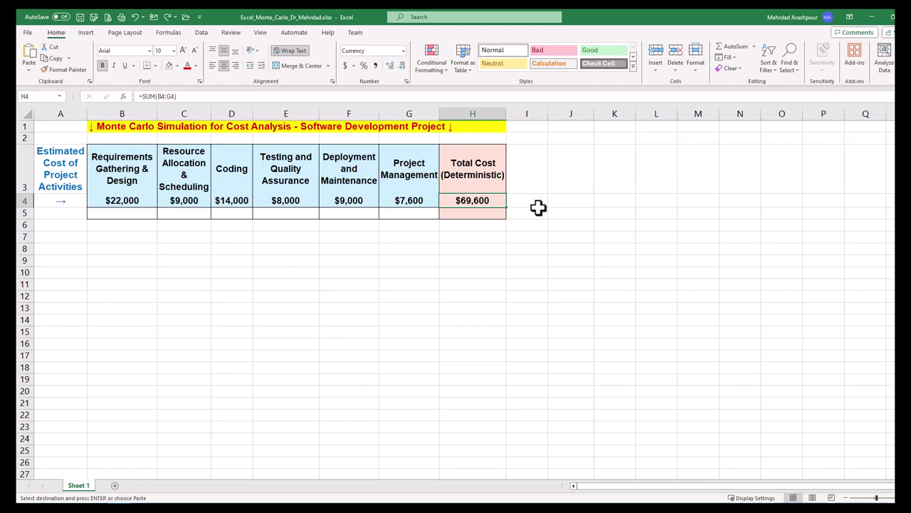
{"action": "left_click", "coordinate": [125, 201]}
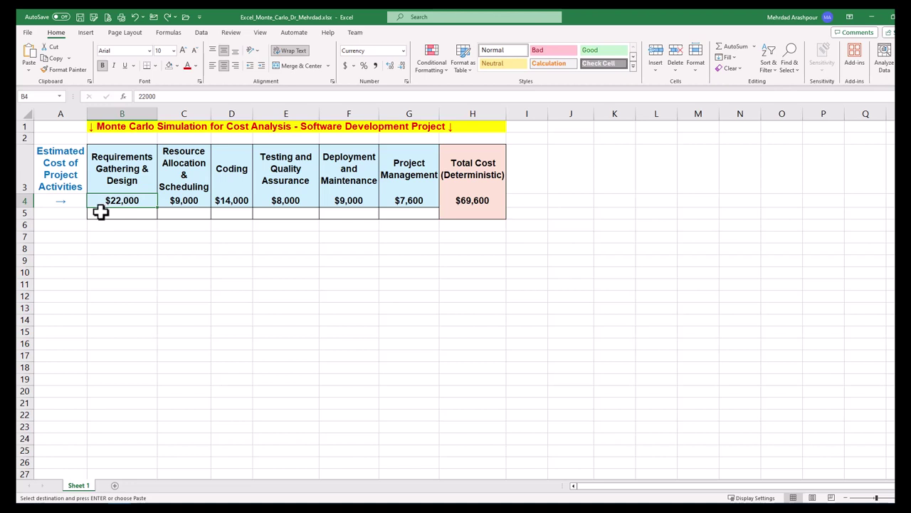
{"action": "left_click", "coordinate": [100, 212]}
{"action": "type", "text": "Lognormal"}
{"action": "left_click", "coordinate": [136, 224]}
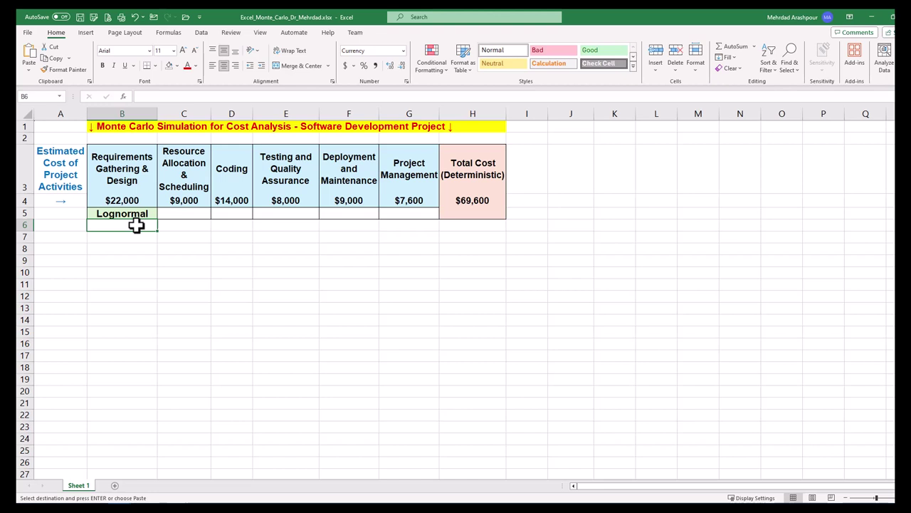
- Enter =LOGNORM.INV(RAND(),10,0.2) in B6 and fill it down to row 5005
{"action": "type", "text": "="}
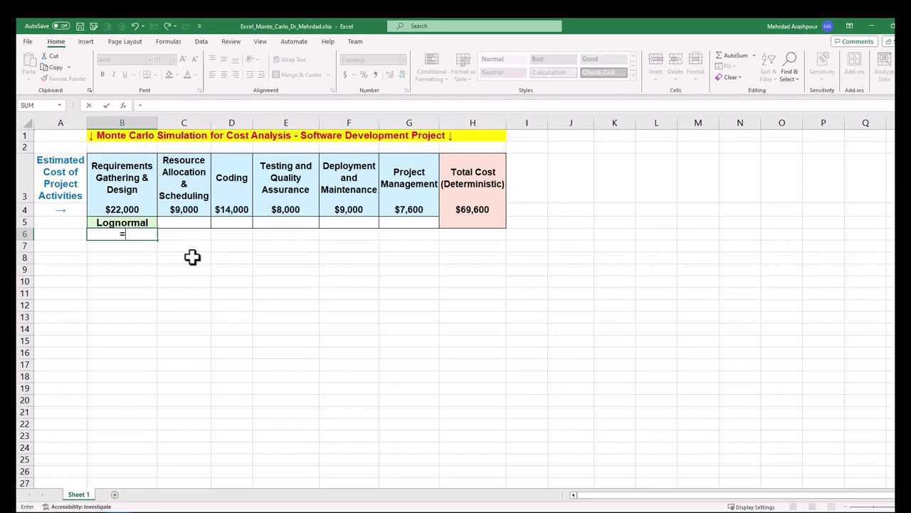
{"action": "type", "text": "logno"}
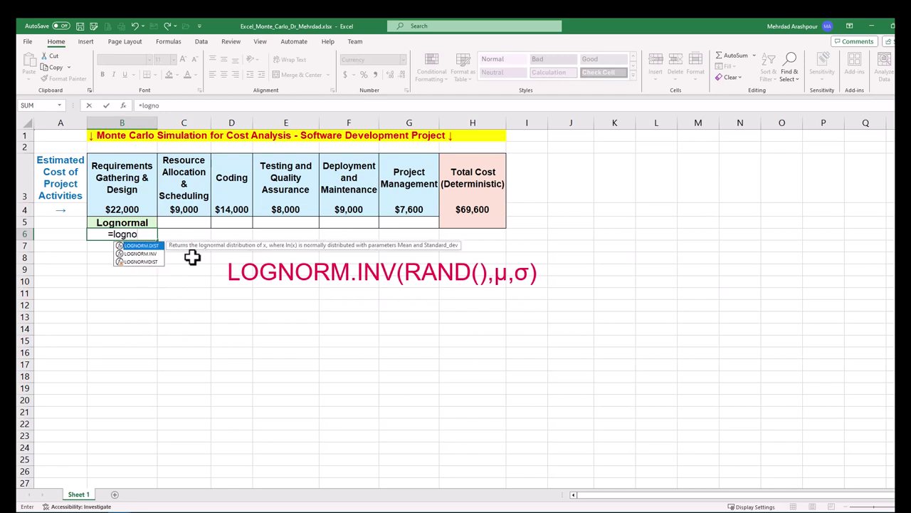
{"action": "double_click", "coordinate": [153, 254]}
{"action": "type", "text": "RAND()"}
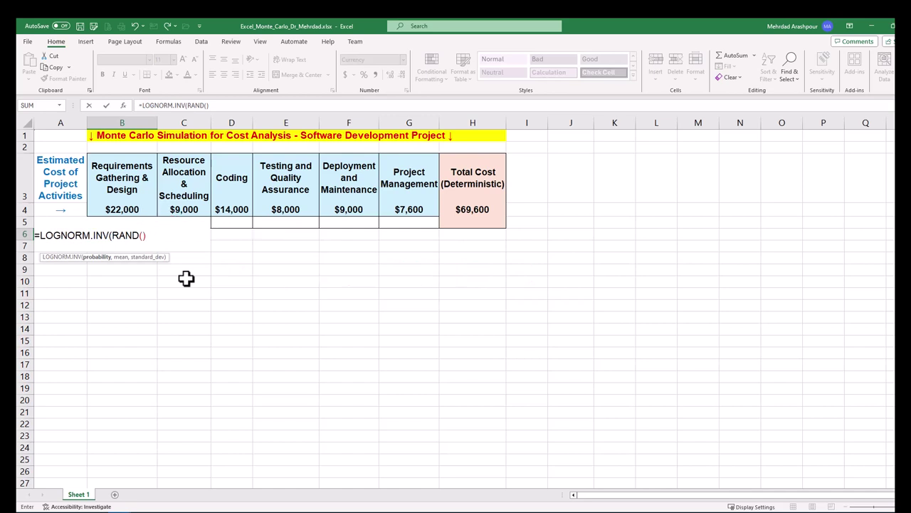
{"action": "type", "text": ",10,0.2"}
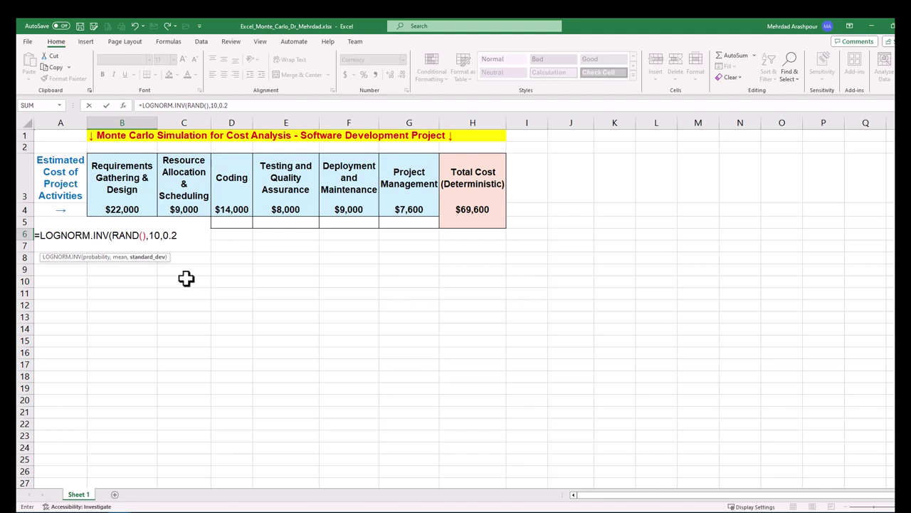
{"action": "type", "text": ")"}
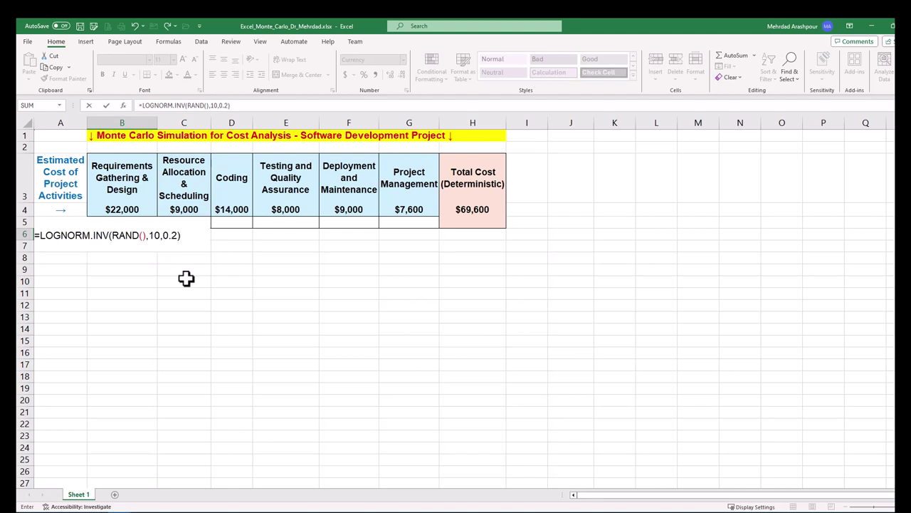
{"action": "key", "text": "Return"}
{"action": "left_click", "coordinate": [157, 239]}
{"action": "left_click_drag", "start_coordinate": [158, 241], "coordinate": [157, 429]}
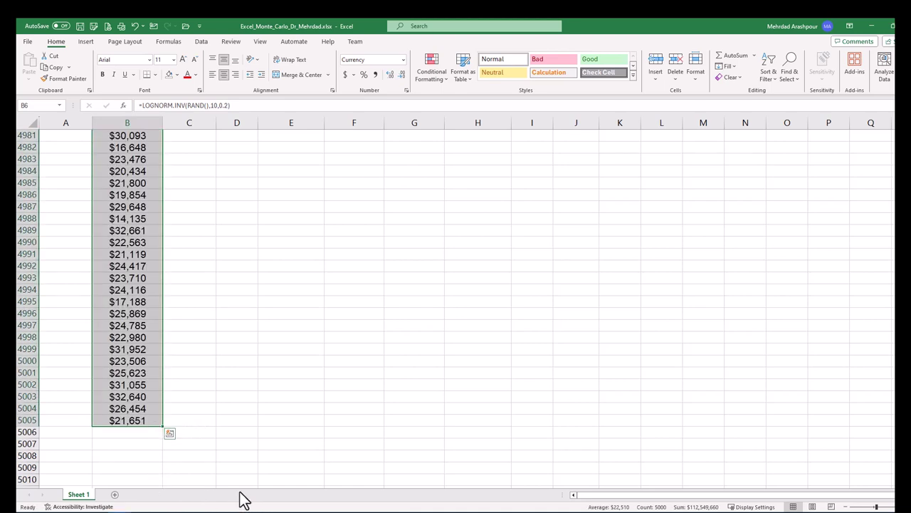
- Verify column B is filled through row 5005 and return to the top of the sheet
{"action": "left_click", "coordinate": [25, 421]}
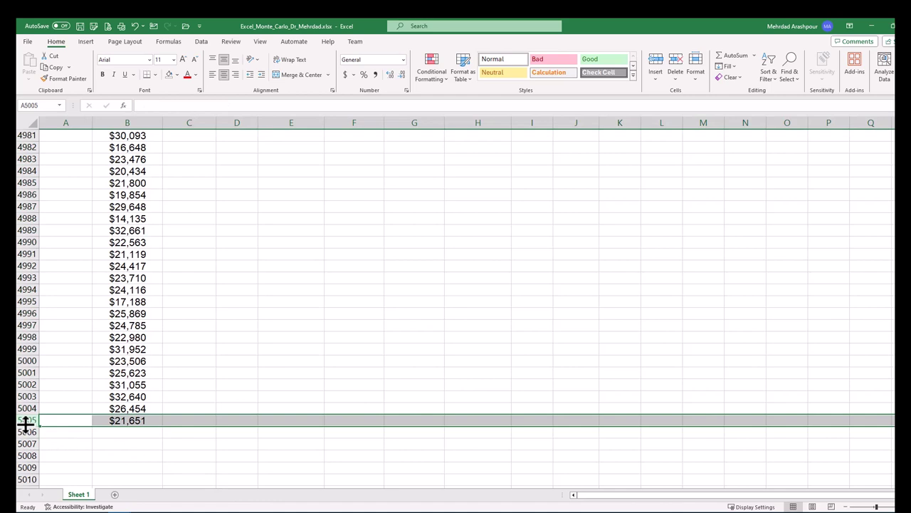
{"action": "key", "text": "ctrl+Up"}
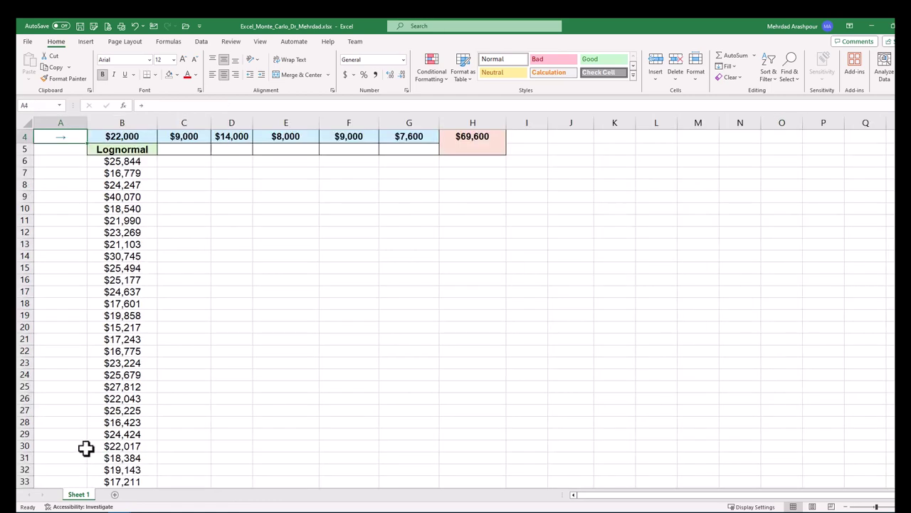
{"action": "scroll", "coordinate": [142, 237], "scroll_direction": "up", "scroll_amount": 1}
{"action": "left_click", "coordinate": [143, 236]}
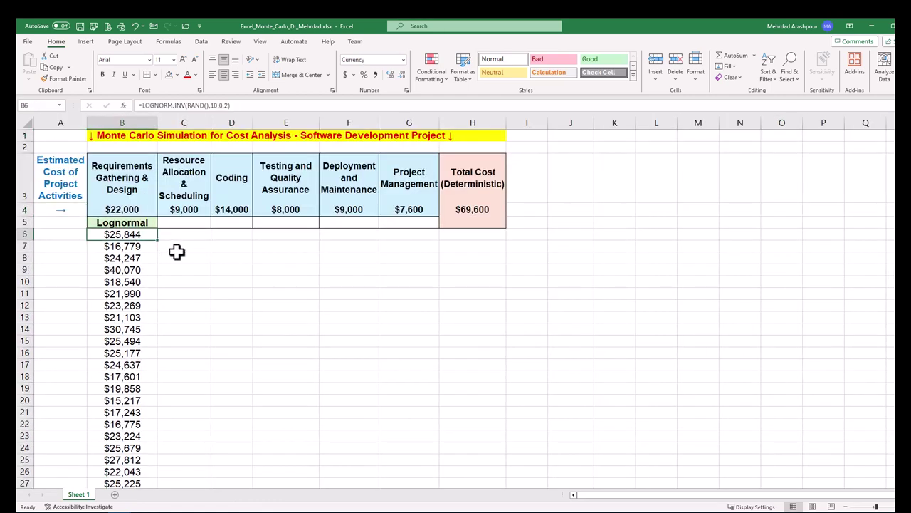
{"action": "key", "text": "ctrl+Down"}
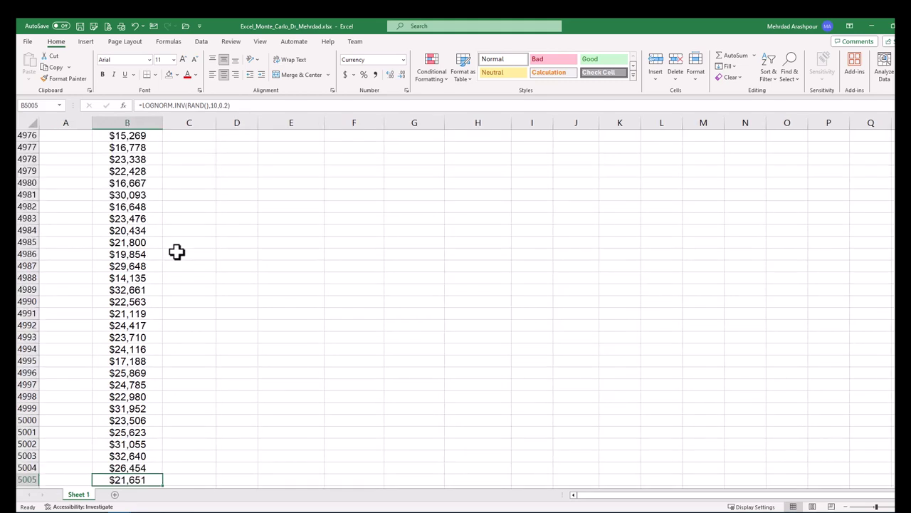
{"action": "key", "text": "ctrl+Up"}
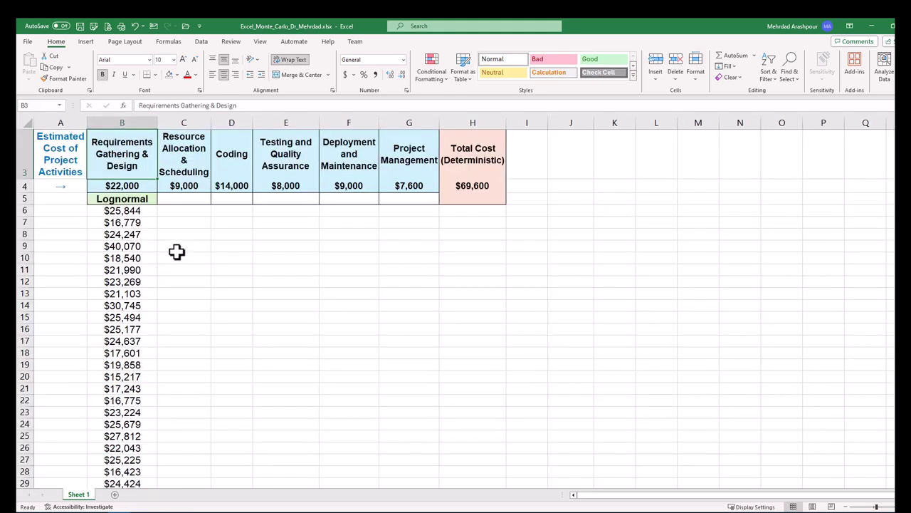
{"action": "scroll", "coordinate": [176, 251], "scroll_direction": "up", "scroll_amount": 1}
{"action": "left_click", "coordinate": [190, 223]}
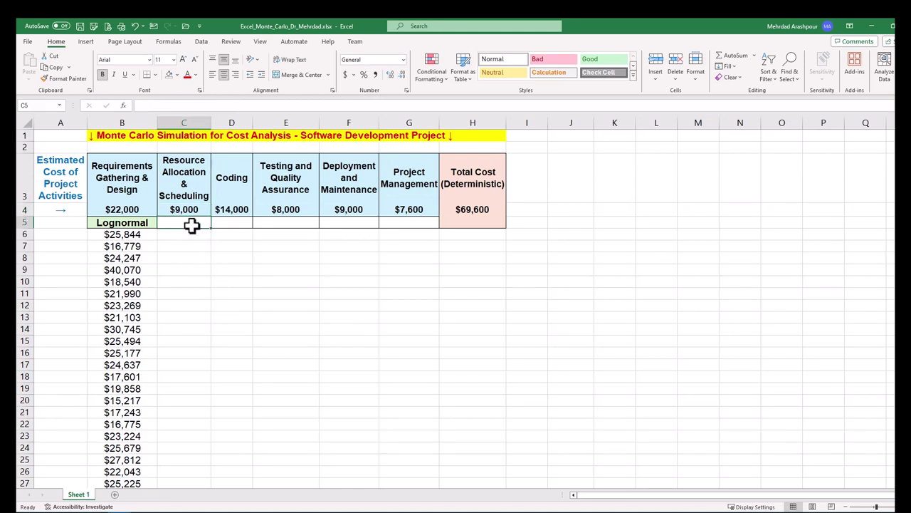
- Label C5 'Beta' and enter =BETA.INV(RAND(),2.5,3.5,5000,15000) in C6
{"action": "key", "text": "ctrl+c"}
{"action": "key", "text": "ctrl+v"}
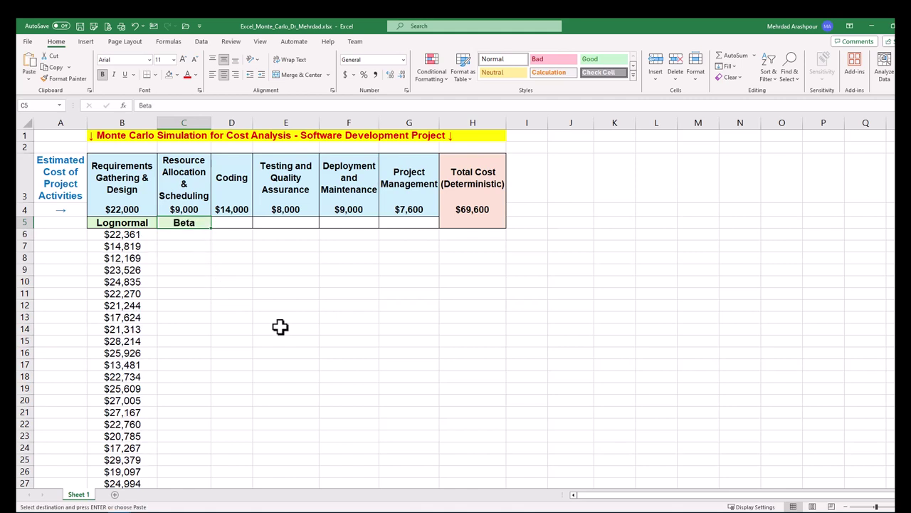
{"action": "left_click", "coordinate": [203, 237]}
{"action": "type", "text": "=beta"}
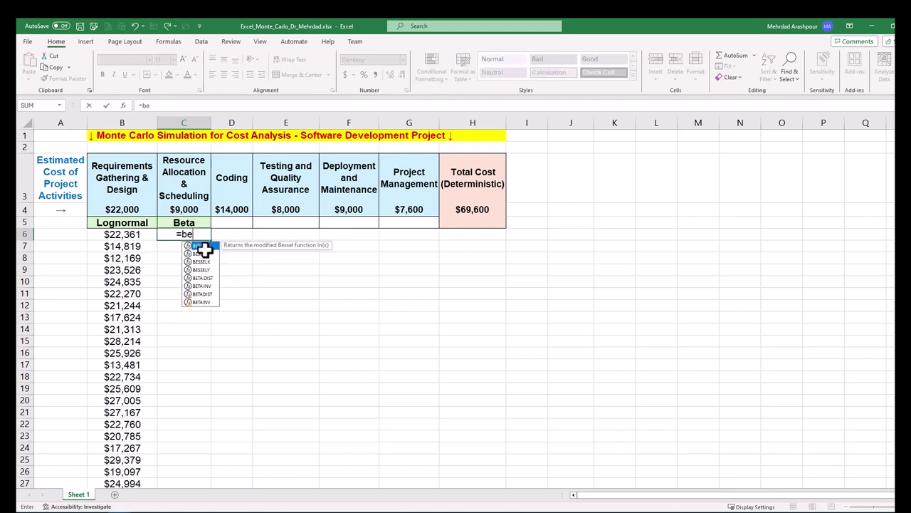
{"action": "double_click", "coordinate": [206, 253]}
{"action": "type", "text": "RAND(),2.5,3.5,5000,15000)"}
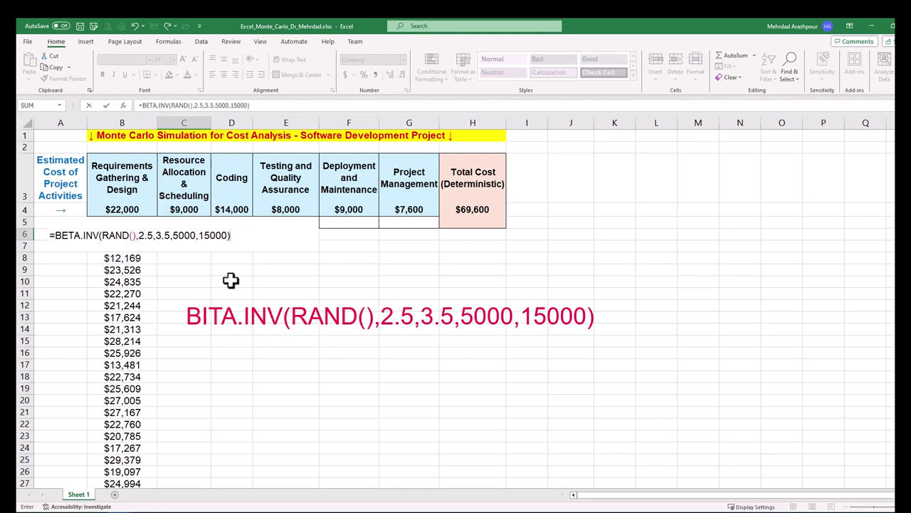
{"action": "key", "text": "Return"}
- Fill the Beta formula down to row 5005 and confirm the last row
{"action": "left_click", "coordinate": [207, 237]}
{"action": "left_click_drag", "start_coordinate": [213, 243], "coordinate": [454, 405]}
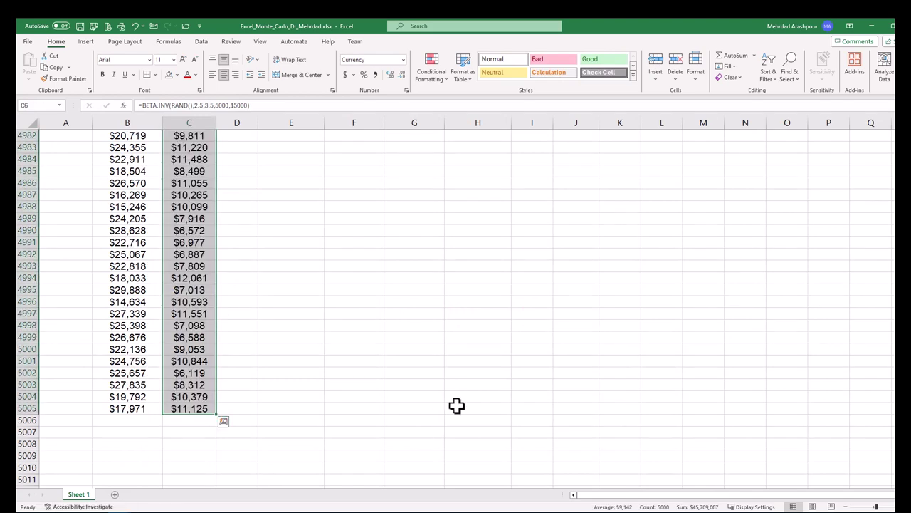
{"action": "left_click", "coordinate": [27, 408]}
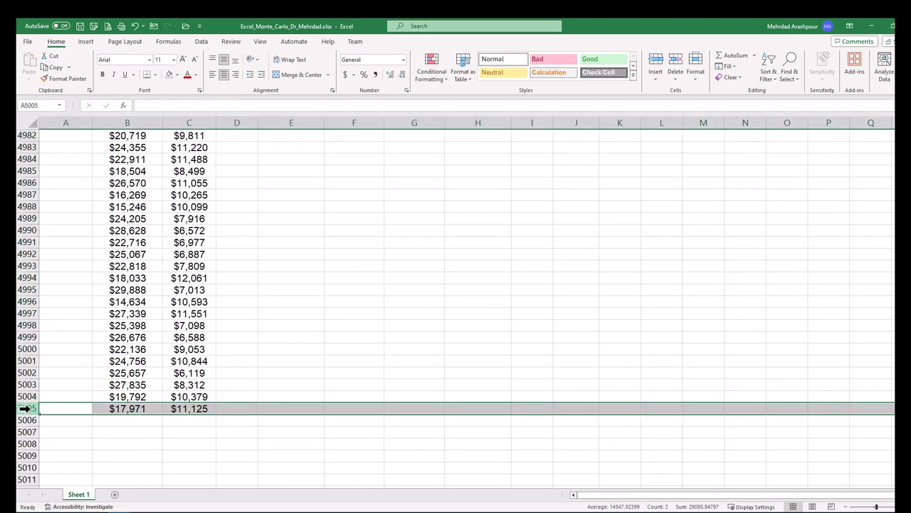
{"action": "key", "text": "ctrl+Home"}
{"action": "left_click", "coordinate": [232, 209]}
{"action": "key", "text": "ctrl+c"}
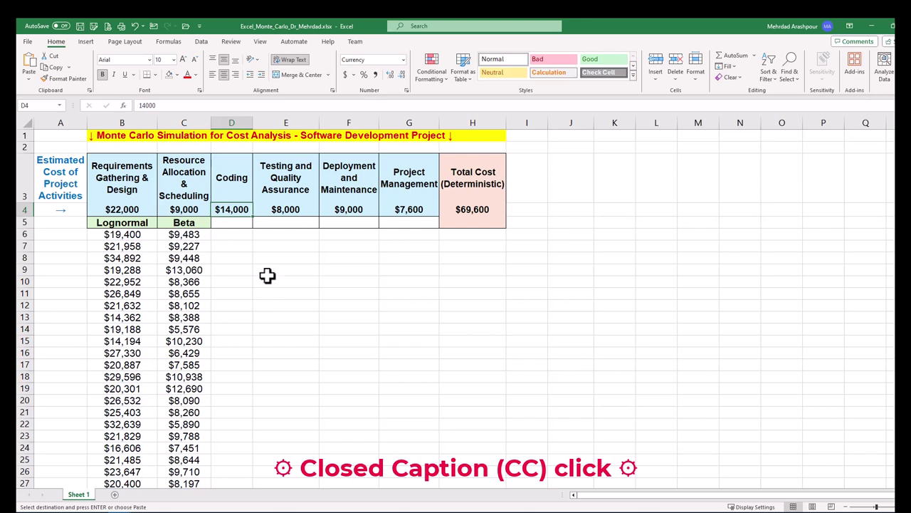
- Label D5 'Normal' and enter =NORM.INV(RAND(),14000,1500) in D6
{"action": "left_click", "coordinate": [235, 223]}
{"action": "type", "text": "Normal"}
{"action": "key", "text": "ctrl+Return"}
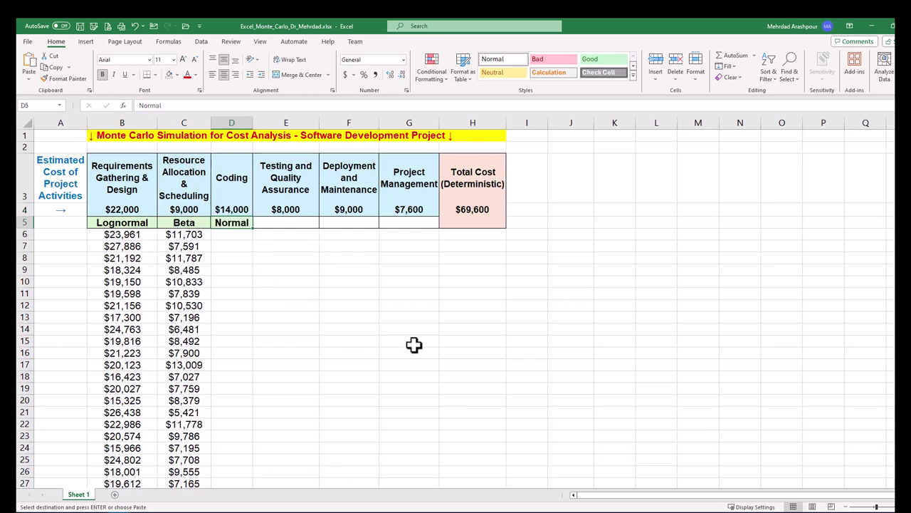
{"action": "key", "text": "Down"}
{"action": "type", "text": "="}
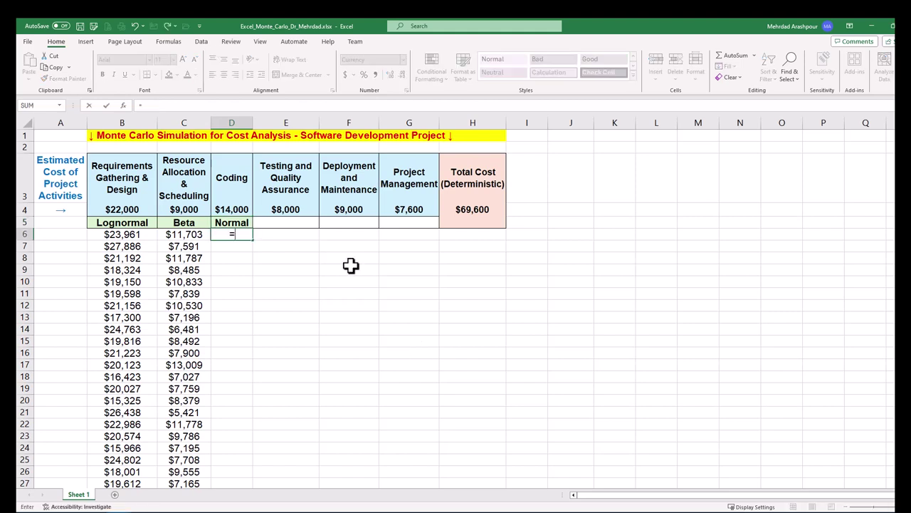
{"action": "type", "text": "NORM"}
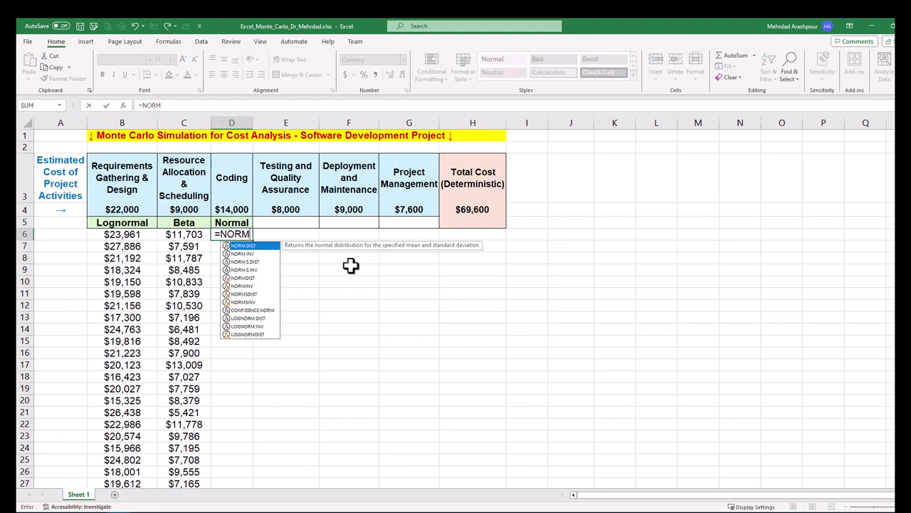
{"action": "double_click", "coordinate": [265, 254]}
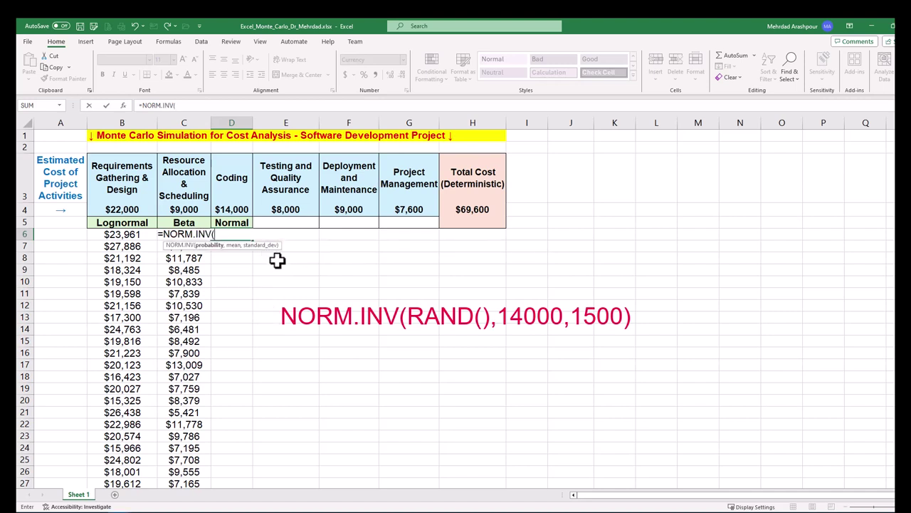
{"action": "type", "text": "rand(),14000,1500"}
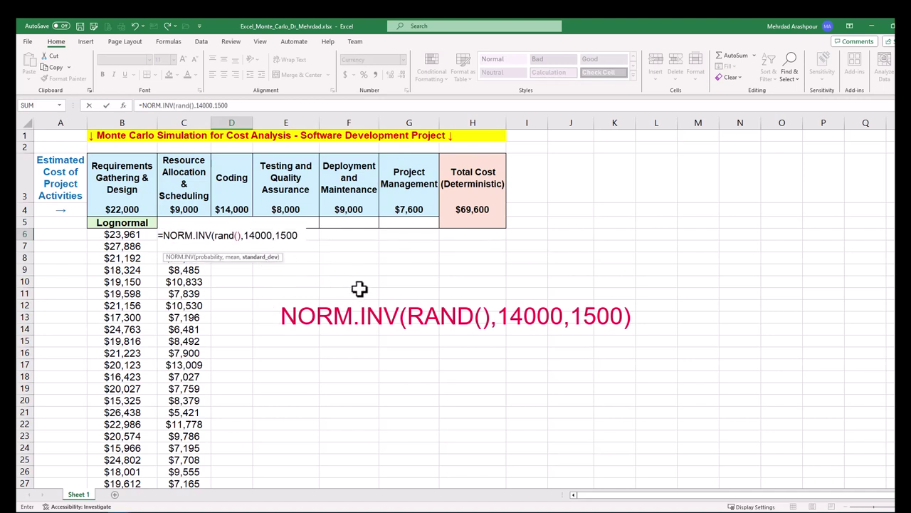
{"action": "type", "text": ")"}
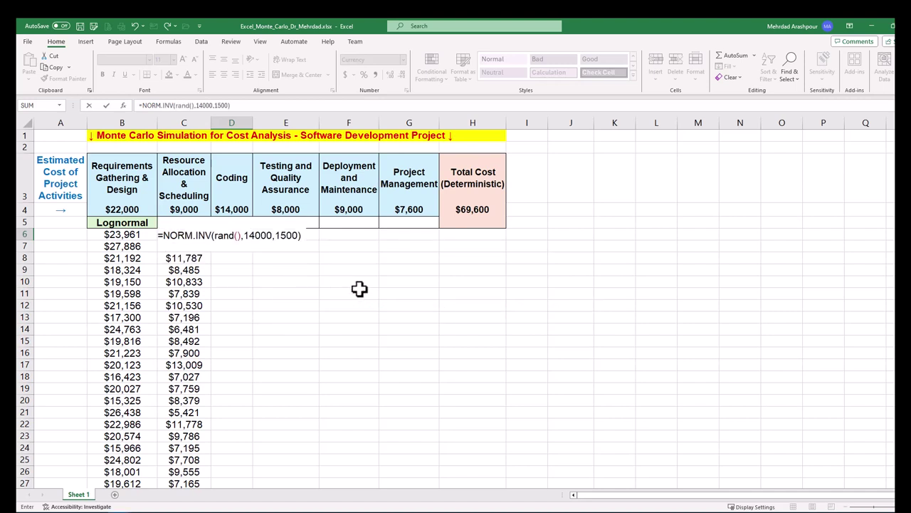
{"action": "key", "text": "Return"}
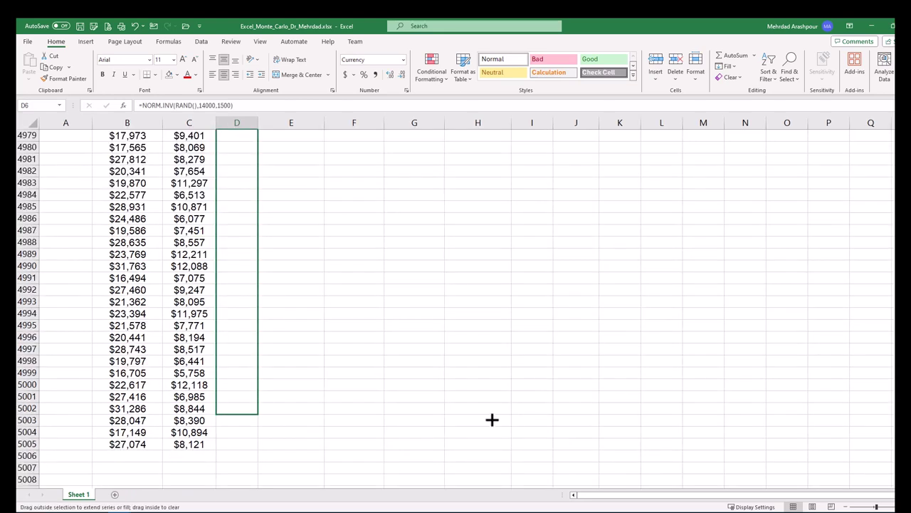
- Fill the Normal formula down to row 5005 and check the last row
{"action": "left_click_drag", "start_coordinate": [492, 419], "coordinate": [416, 447]}
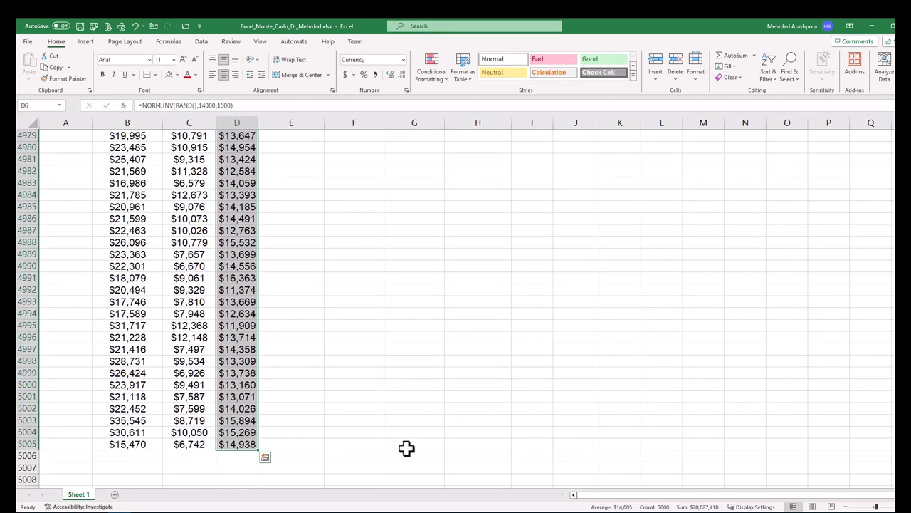
{"action": "left_click", "coordinate": [30, 443]}
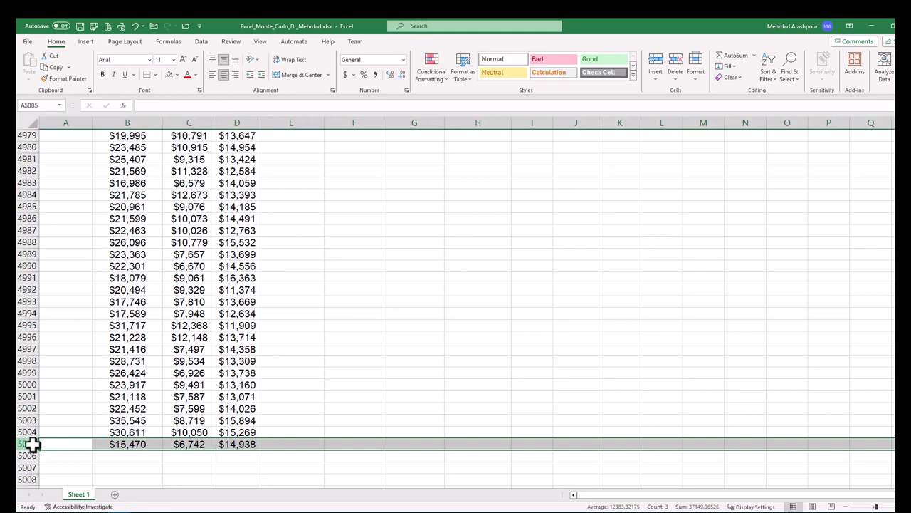
{"action": "key", "text": "ctrl+Up"}
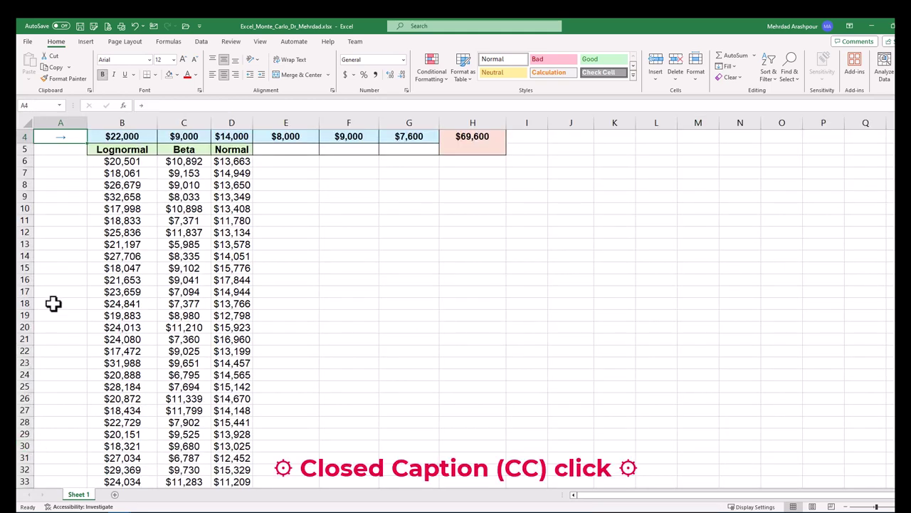
{"action": "scroll", "coordinate": [299, 270], "scroll_direction": "up", "scroll_amount": 1}
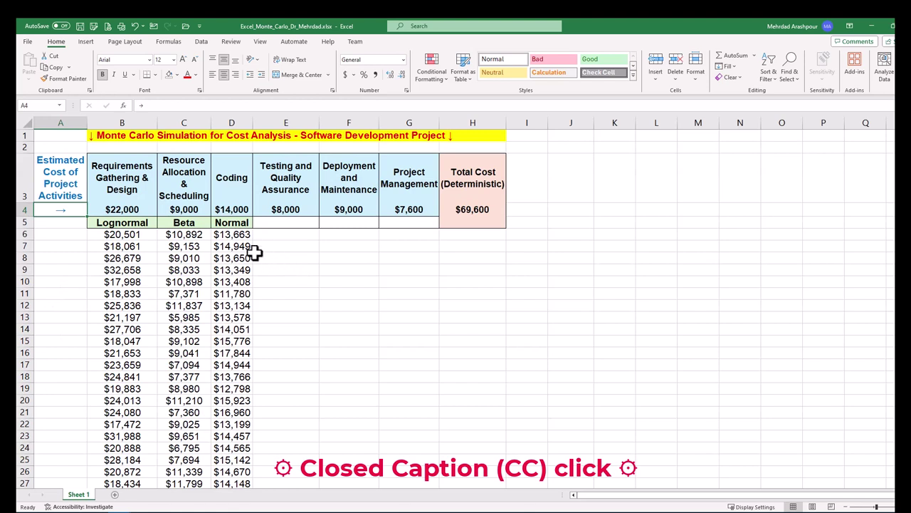
{"action": "left_click", "coordinate": [241, 236]}
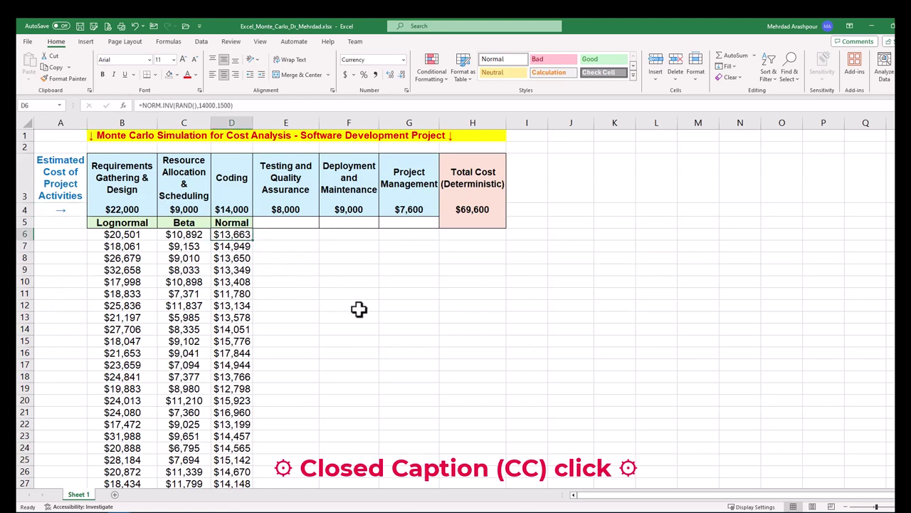
{"action": "key", "text": "ctrl+c"}
{"action": "left_click", "coordinate": [285, 209]}
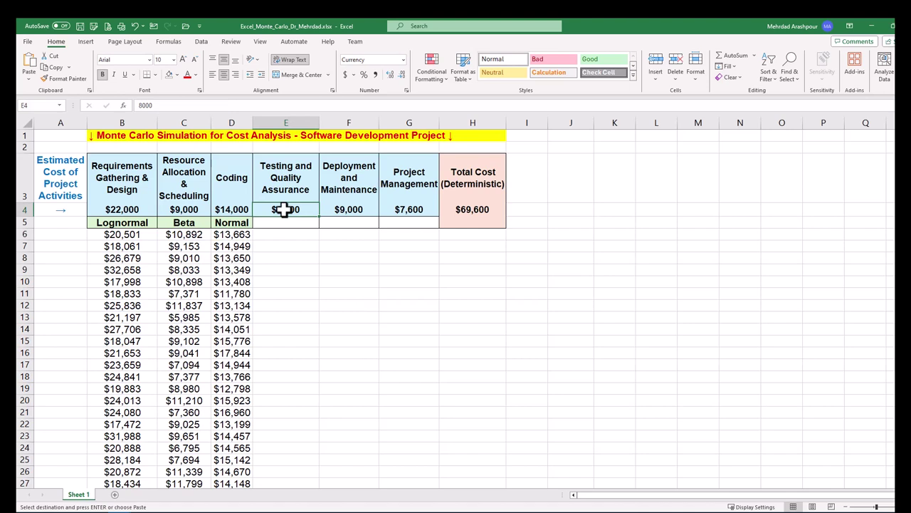
- Label E5 'F-Distribution' and enter =F.INV(RAND(),20,20)*2000+6000 in E6
{"action": "left_click", "coordinate": [307, 220]}
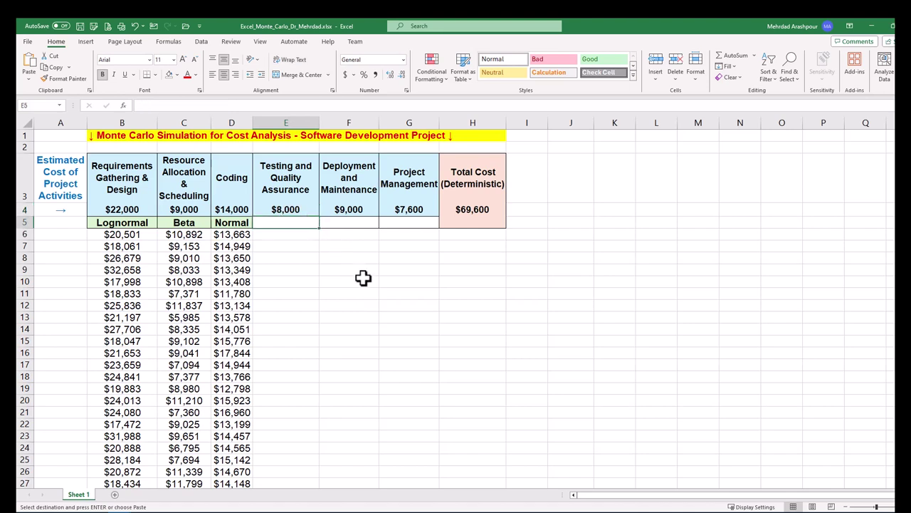
{"action": "key", "text": "ctrl+v"}
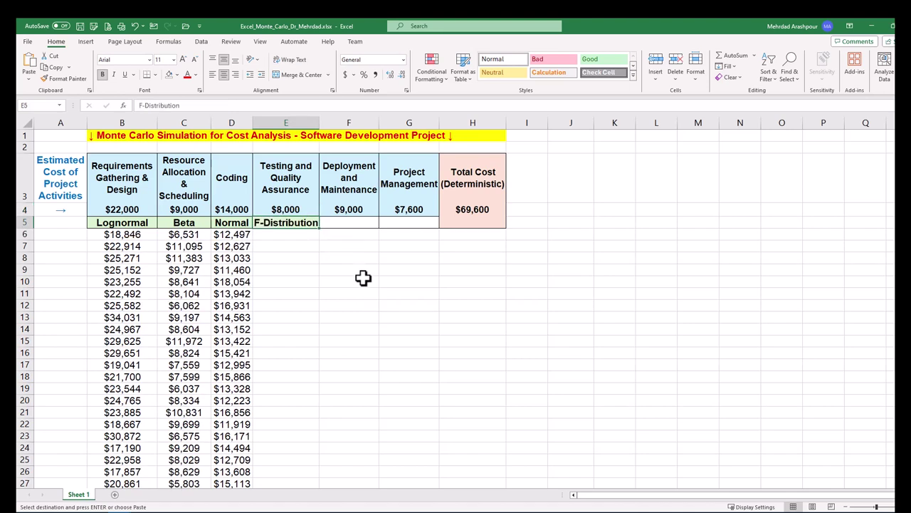
{"action": "left_click", "coordinate": [294, 239]}
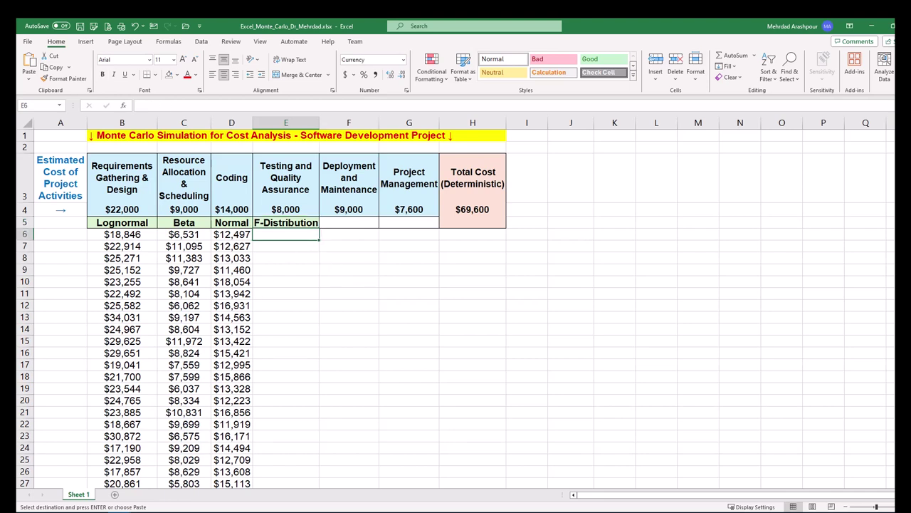
{"action": "type", "text": "=F.INV(rand(),20,20)*2000+6000"}
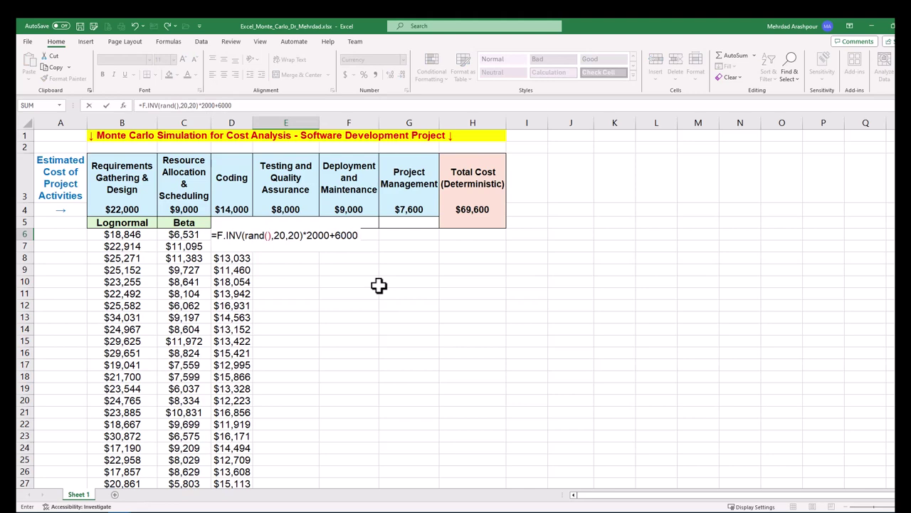
{"action": "key", "text": "Return"}
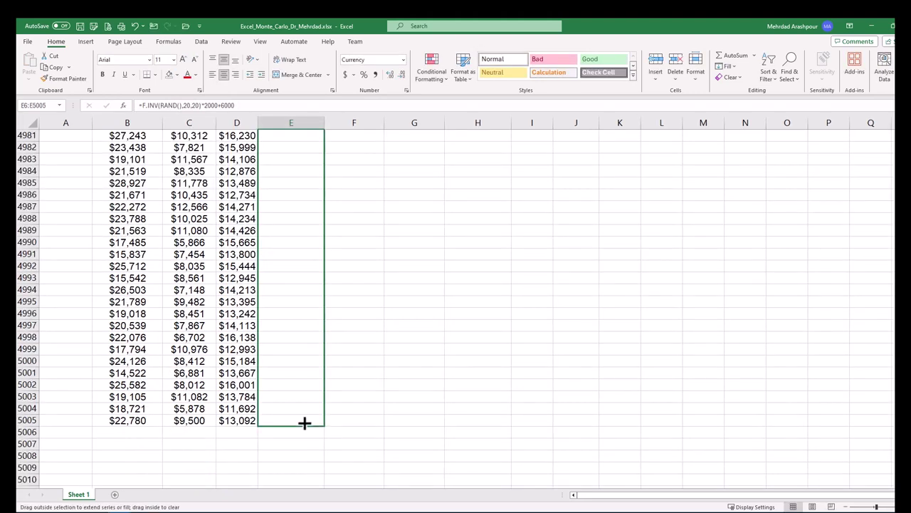
- Fill the F-distribution formula down to row 5005 and check the last row
{"action": "left_click_drag", "start_coordinate": [301, 423], "coordinate": [302, 424]}
{"action": "left_click", "coordinate": [27, 420]}
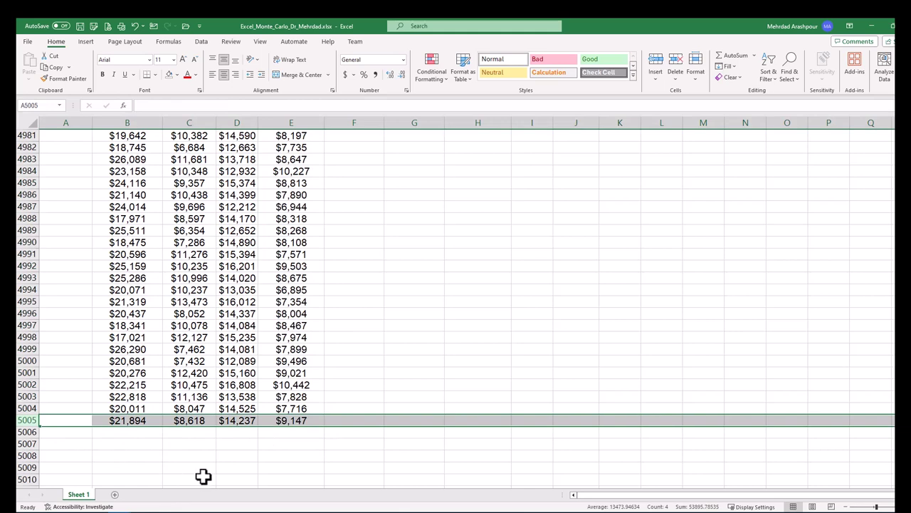
{"action": "key", "text": "ctrl+Up"}
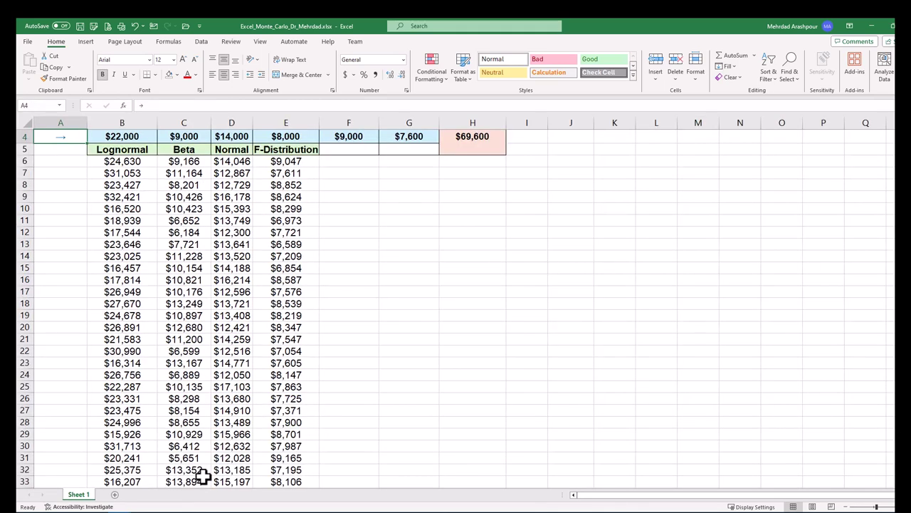
{"action": "scroll", "coordinate": [298, 297], "scroll_direction": "up", "scroll_amount": 1}
{"action": "left_click", "coordinate": [307, 237]}
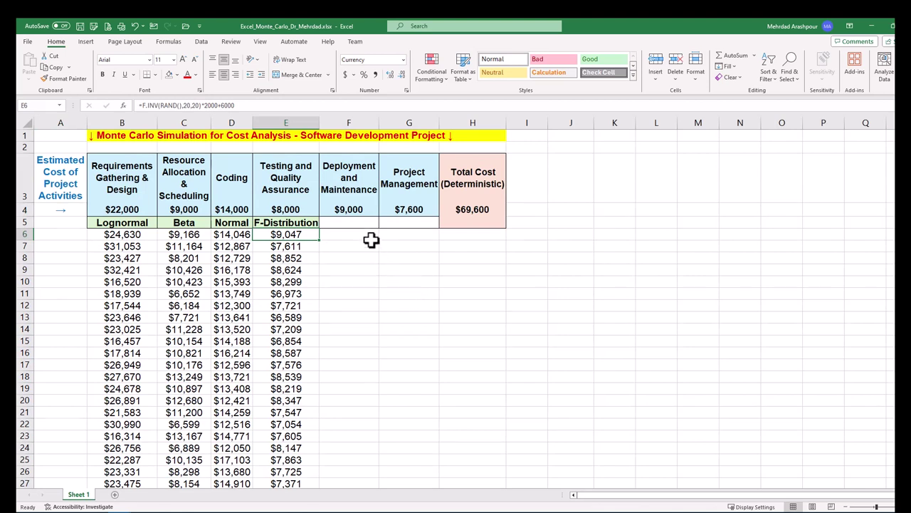
{"action": "left_click", "coordinate": [356, 209]}
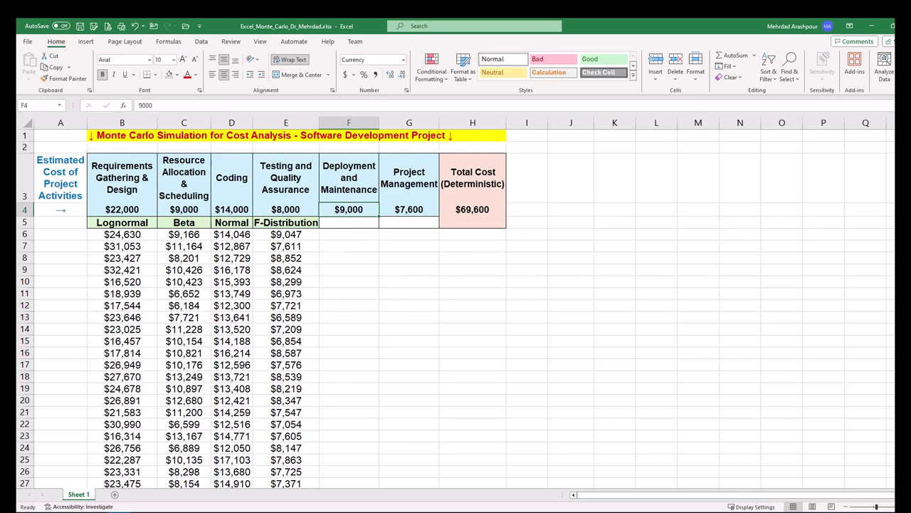
- Label F5 'Gamma' and fill F6 through row 5005 with =GAMMA.INV(RAND(),3.5,3000)
{"action": "left_click", "coordinate": [354, 222]}
{"action": "key", "text": "ctrl+v"}
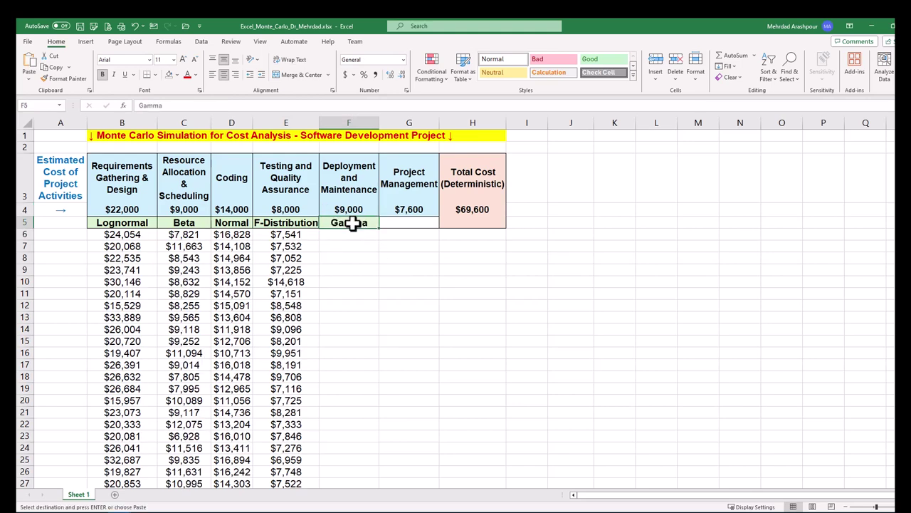
{"action": "left_click", "coordinate": [353, 235]}
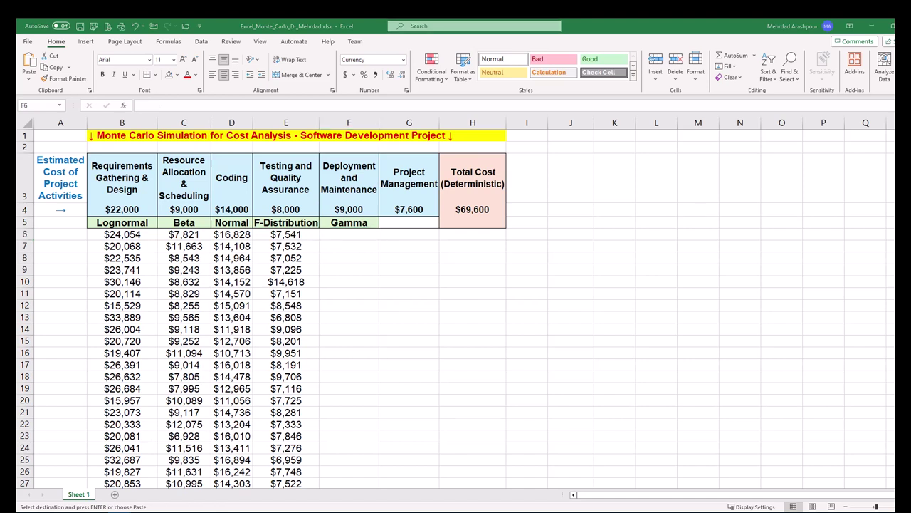
{"action": "type", "text": "=GAMMA"}
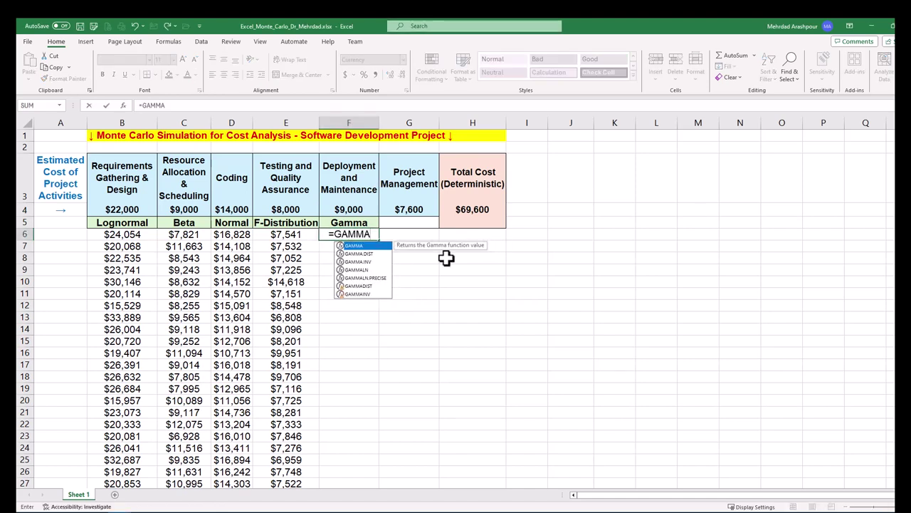
{"action": "double_click", "coordinate": [374, 262]}
{"action": "type", "text": "rand(),3.5,3"}
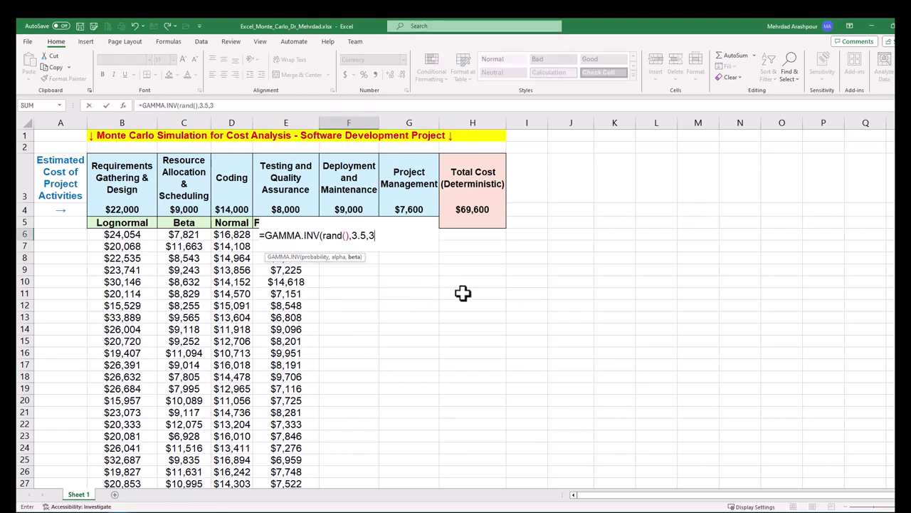
{"action": "type", "text": "000)"}
{"action": "key", "text": "Return"}
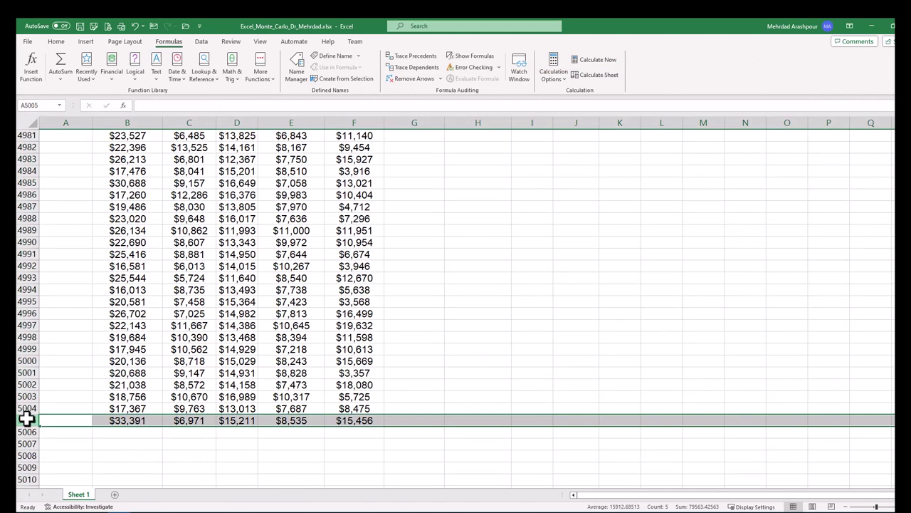
{"action": "key", "text": "ctrl+Up"}
{"action": "scroll", "coordinate": [646, 178], "scroll_direction": "up", "scroll_amount": 1}
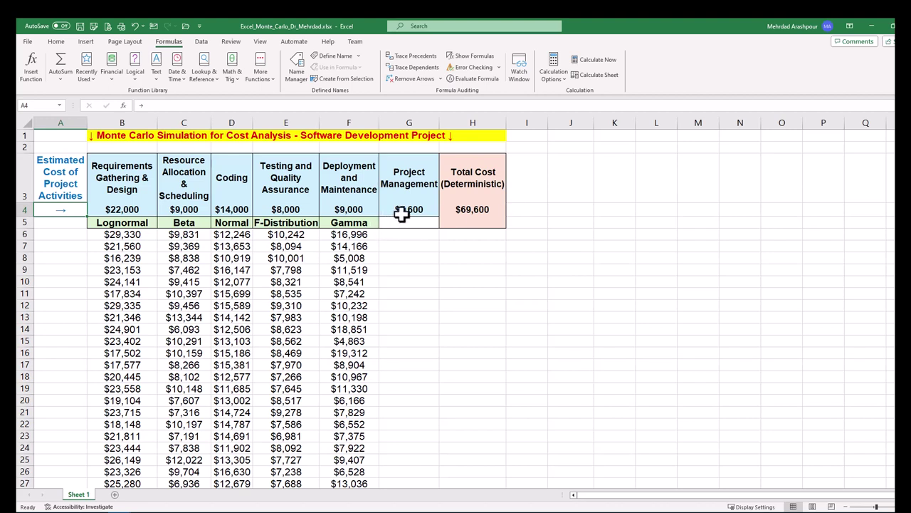
{"action": "left_click", "coordinate": [404, 210]}
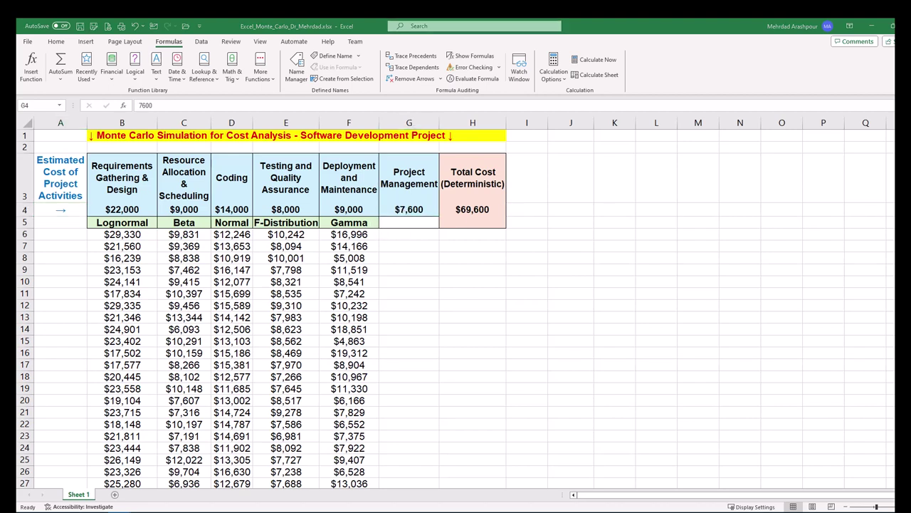
- Label G5 'Chi-squared' and enter =CHISQ.INV(RAND(),5)*200+7000 in G6
{"action": "key", "text": "Down"}
{"action": "key", "text": "ctrl+v"}
{"action": "key", "text": "Down"}
{"action": "type", "text": "=CHISQ.INV("}
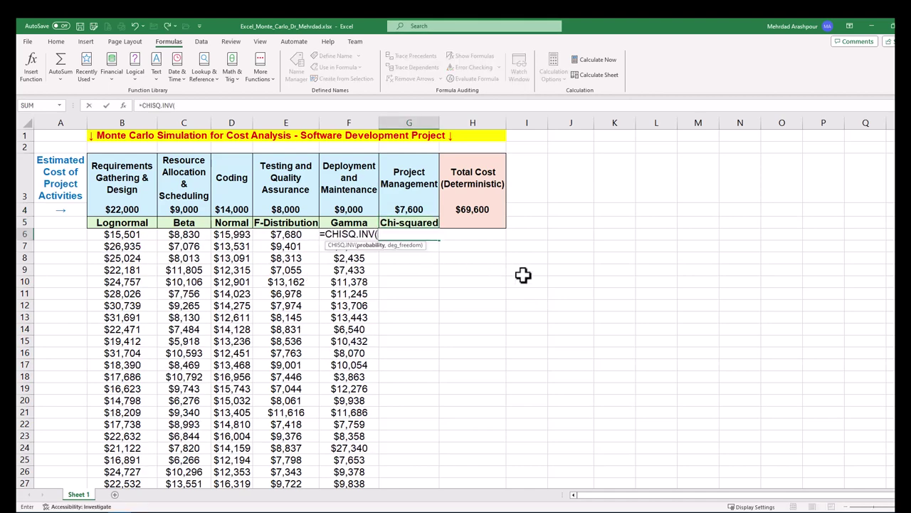
{"action": "type", "text": "rand(),5)*200+7000"}
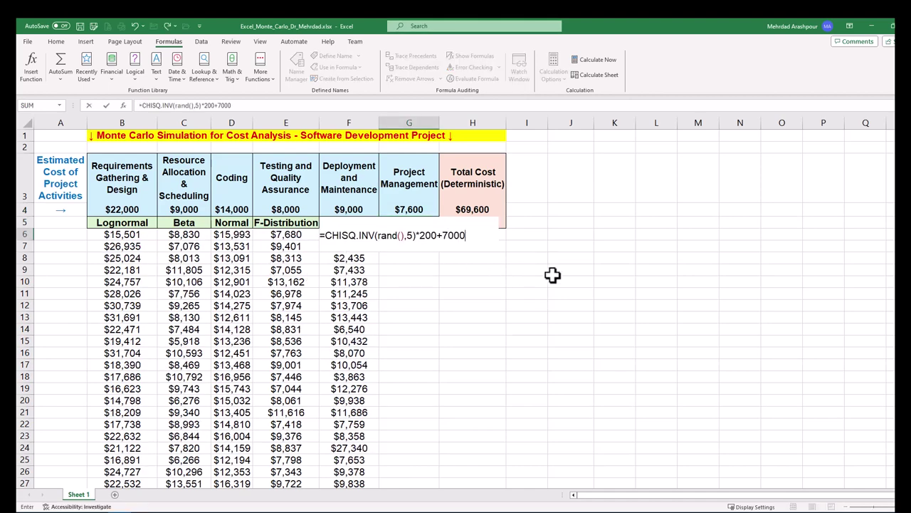
{"action": "key", "text": "Return"}
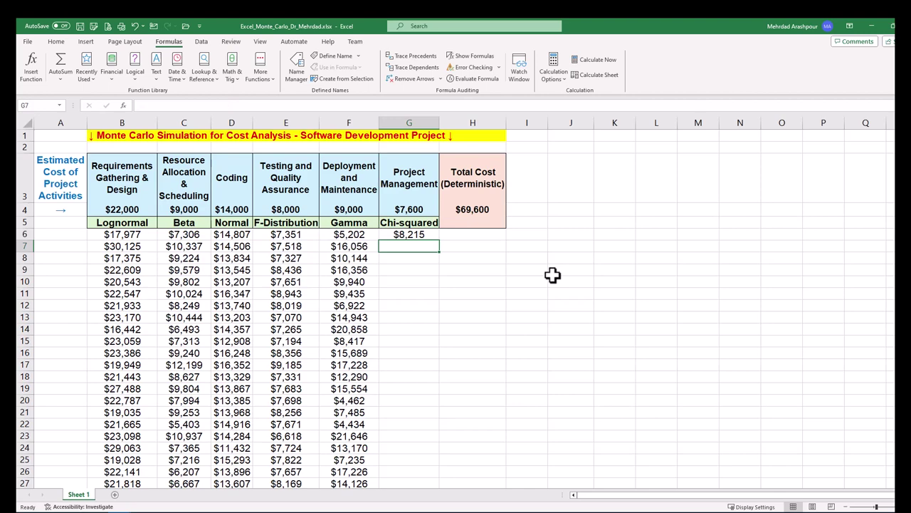
- Fill the chi-squared formula down to row 5005 with Ctrl+D and check the last row
{"action": "key", "text": "Up"}
{"action": "key", "text": "ctrl+shift+End"}
{"action": "key", "text": "ctrl+d"}
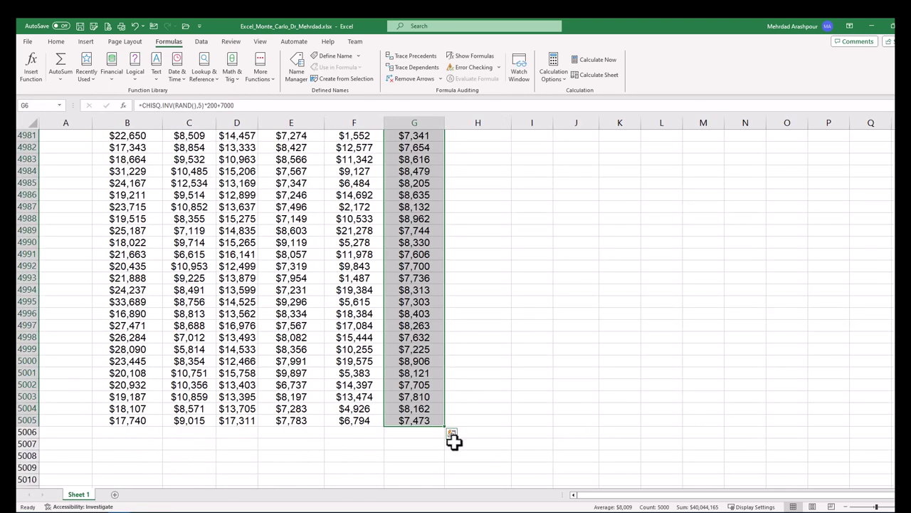
{"action": "left_click", "coordinate": [26, 421]}
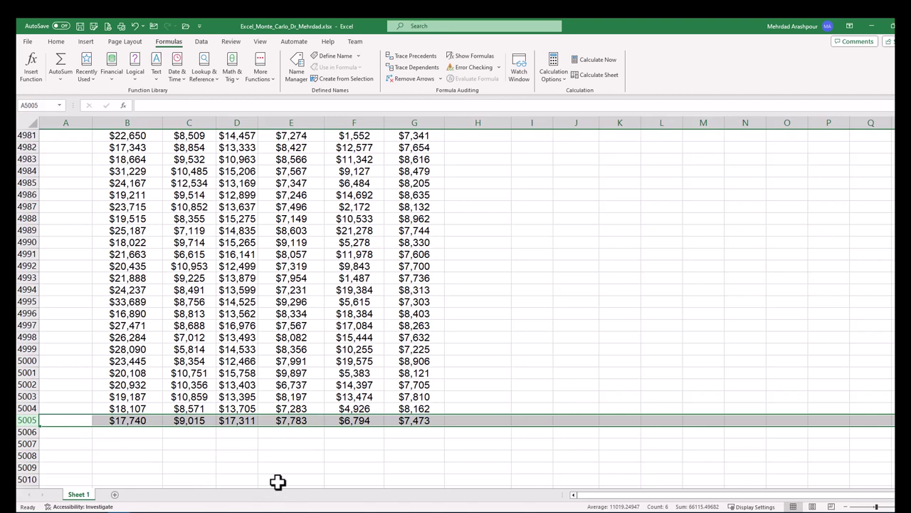
{"action": "key", "text": "ctrl+Up"}
{"action": "scroll", "coordinate": [511, 326], "scroll_direction": "up", "scroll_amount": 1}
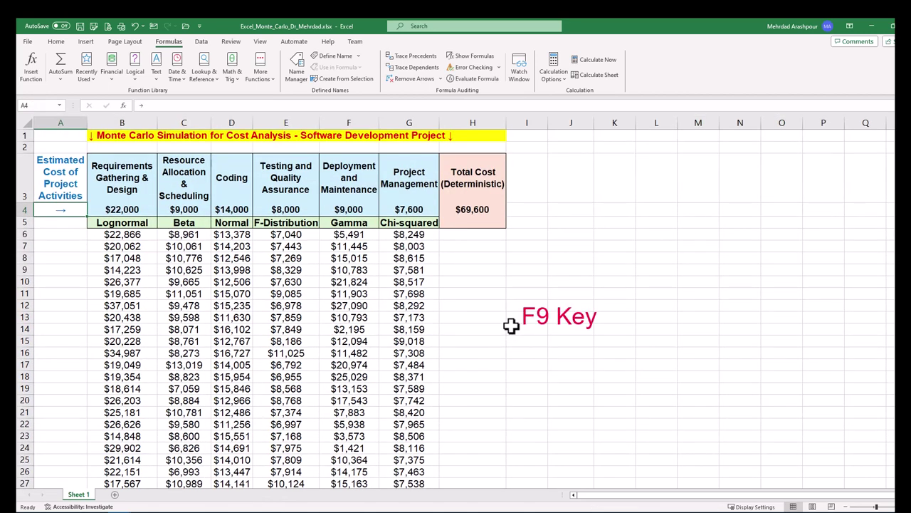
- Recalculate the sheet four times with F9 to redraw every simulated activity cost
{"action": "key", "text": "F9"}
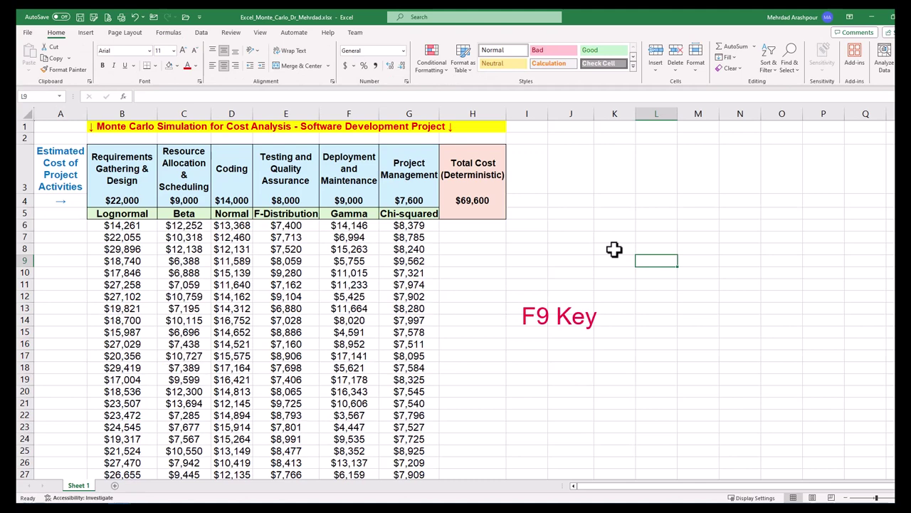
{"action": "key", "text": "F9"}
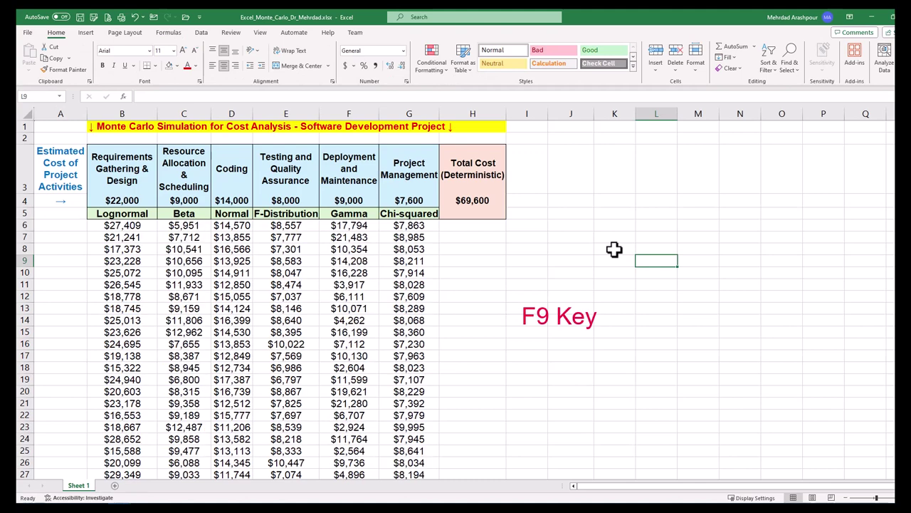
{"action": "key", "text": "F9"}
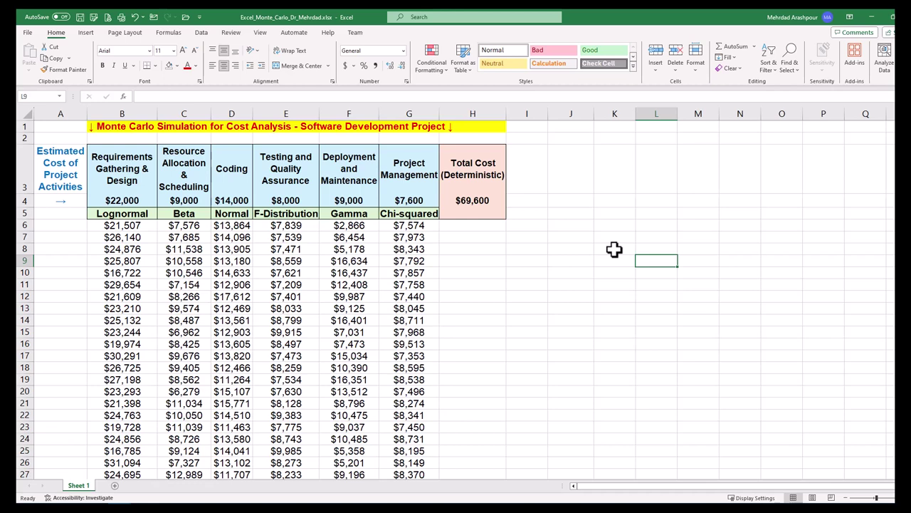
{"action": "key", "text": "F9"}
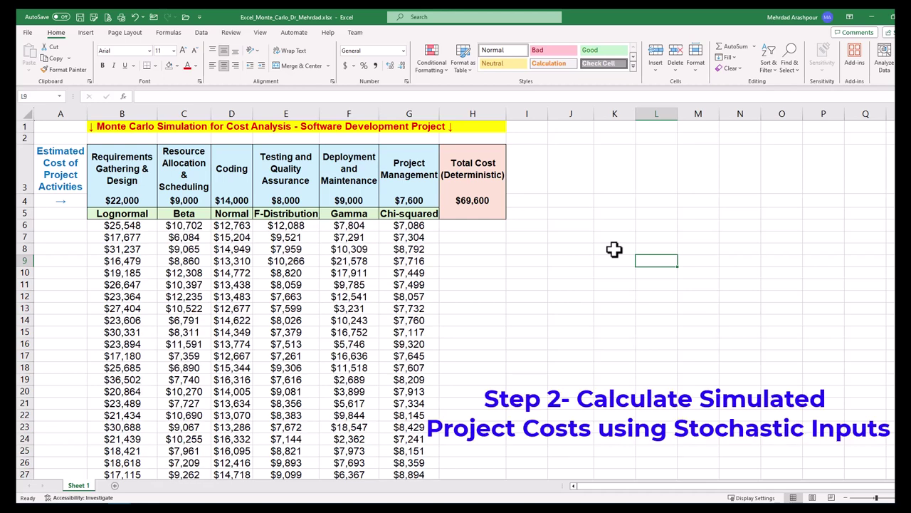
{"action": "key", "text": "F9"}
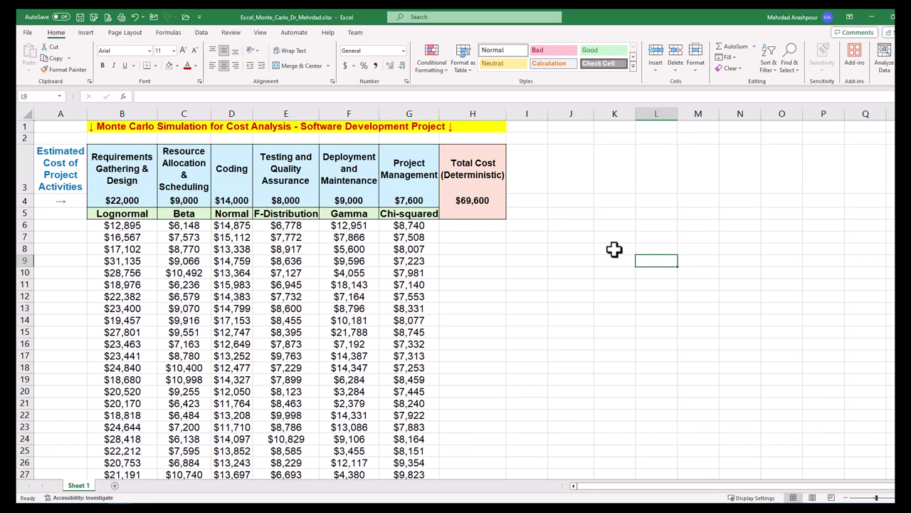
- Enter =SUM(B6:G6) in H6 to total the trial's six activity costs
{"action": "left_click", "coordinate": [472, 225]}
{"action": "type", "text": "="}
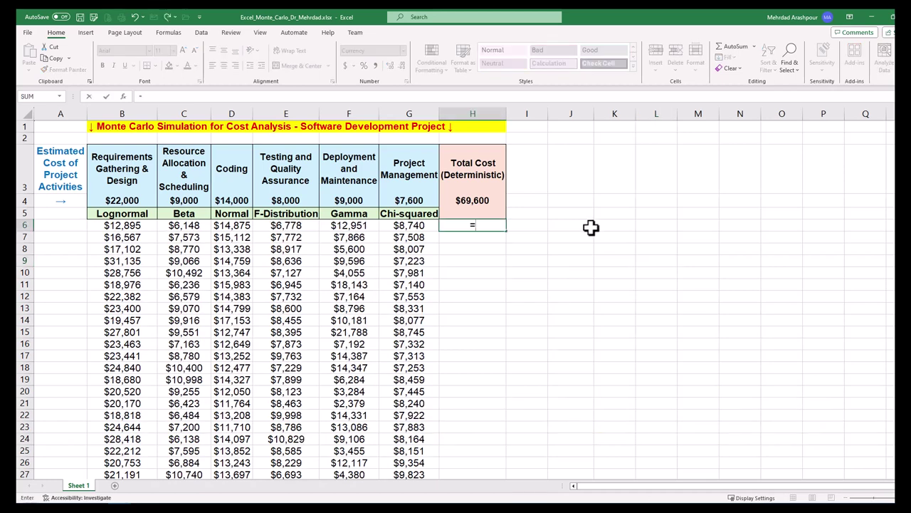
{"action": "type", "text": "sum"}
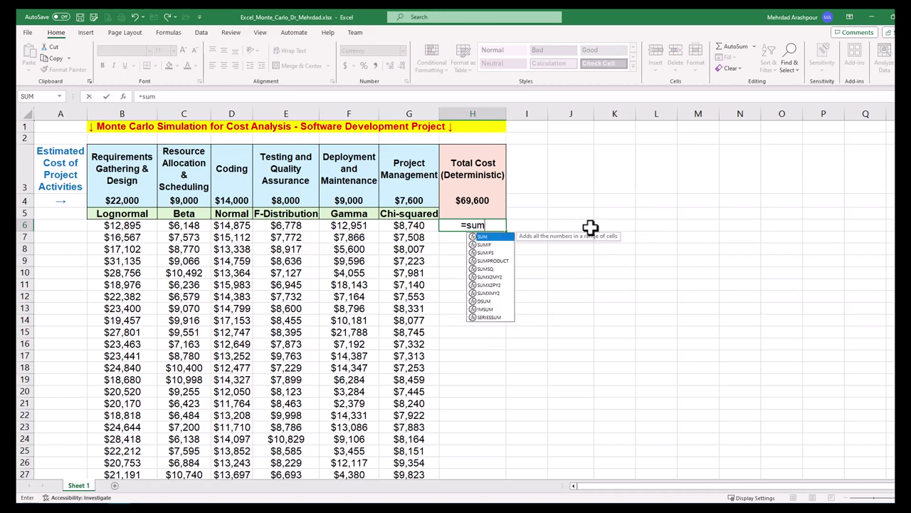
{"action": "double_click", "coordinate": [498, 236]}
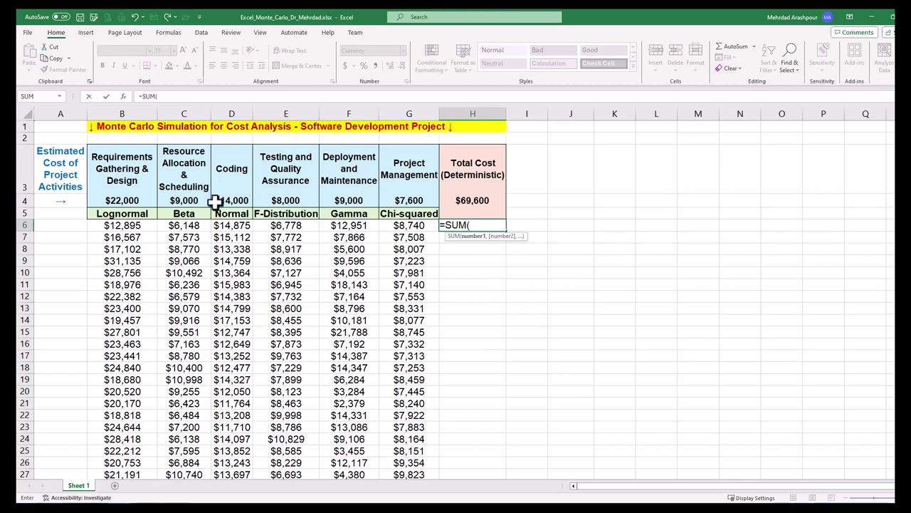
{"action": "mouse_move", "coordinate": [125, 227]}
{"action": "left_mouse_down"}
{"action": "mouse_move", "coordinate": [391, 237]}
{"action": "mouse_move", "coordinate": [412, 229]}
{"action": "left_mouse_up"}
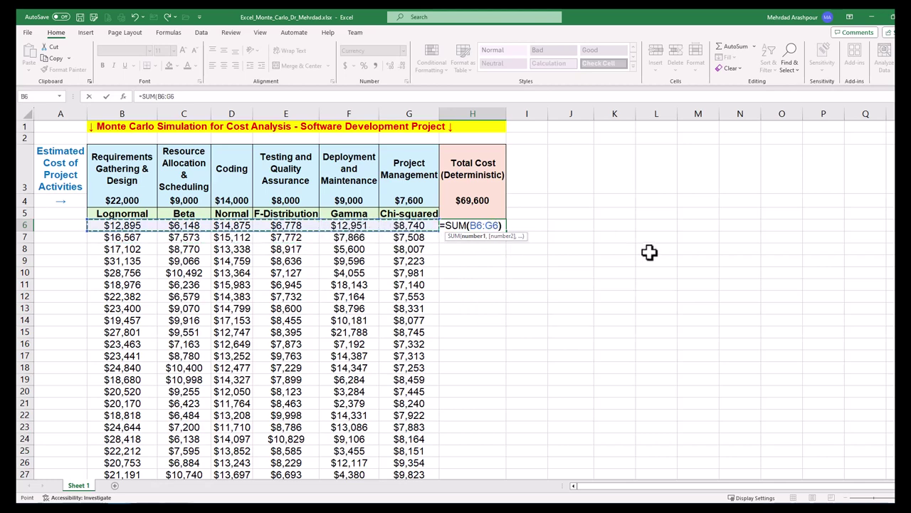
{"action": "type", "text": ")"}
{"action": "key", "text": "ctrl+Return"}
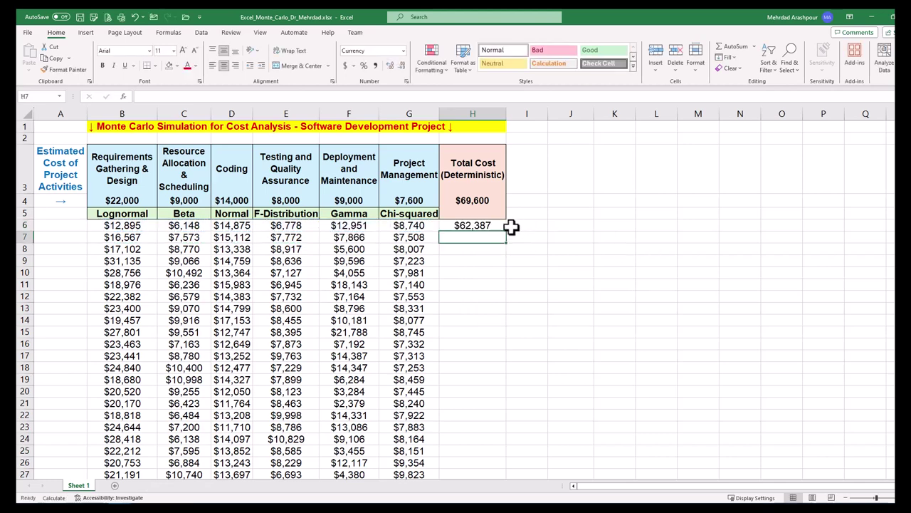
- Fill the total formula down to H5005 and check the last row
{"action": "left_click_drag", "start_coordinate": [509, 233], "coordinate": [582, 414]}
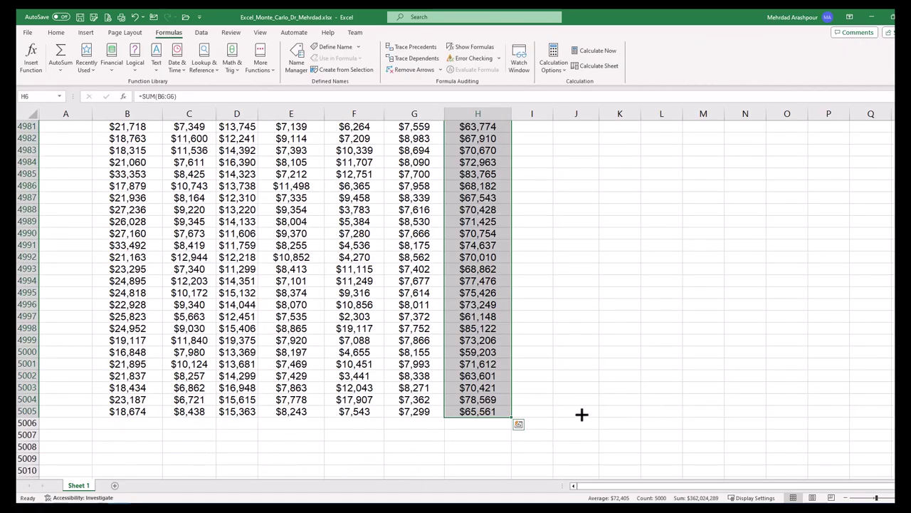
{"action": "left_click", "coordinate": [25, 410]}
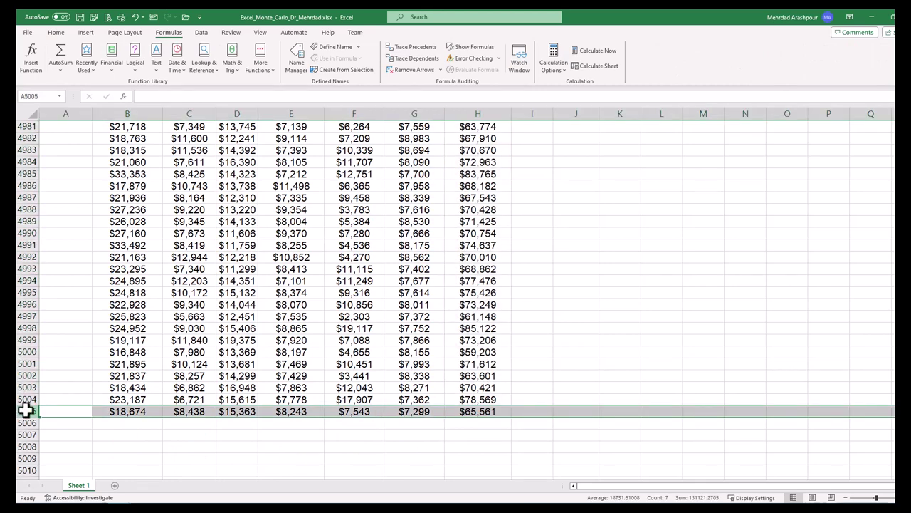
{"action": "key", "text": "ctrl+Home"}
{"action": "scroll", "coordinate": [321, 291], "scroll_direction": "up", "scroll_amount": 1}
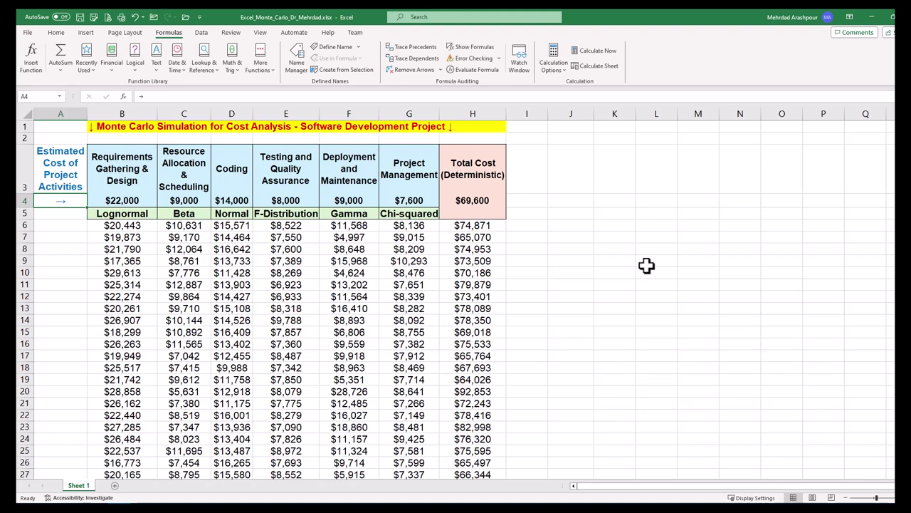
- Add the 'Project Cost (Total)' heading in J8 with bins 50000 and 55000 extended down column J
{"action": "key", "text": "Right"}
{"action": "key", "text": "Right"}
{"action": "key", "text": "Right"}
{"action": "key", "text": "Right"}
{"action": "key", "text": "Right"}
{"action": "key", "text": "Right"}
{"action": "key", "text": "Right"}
{"action": "key", "text": "Right"}
{"action": "key", "text": "Right"}
{"action": "key", "text": "Down"}
{"action": "key", "text": "Down"}
{"action": "key", "text": "Down"}
{"action": "key", "text": "Down"}
{"action": "type", "text": "Project Cost (Total)"}
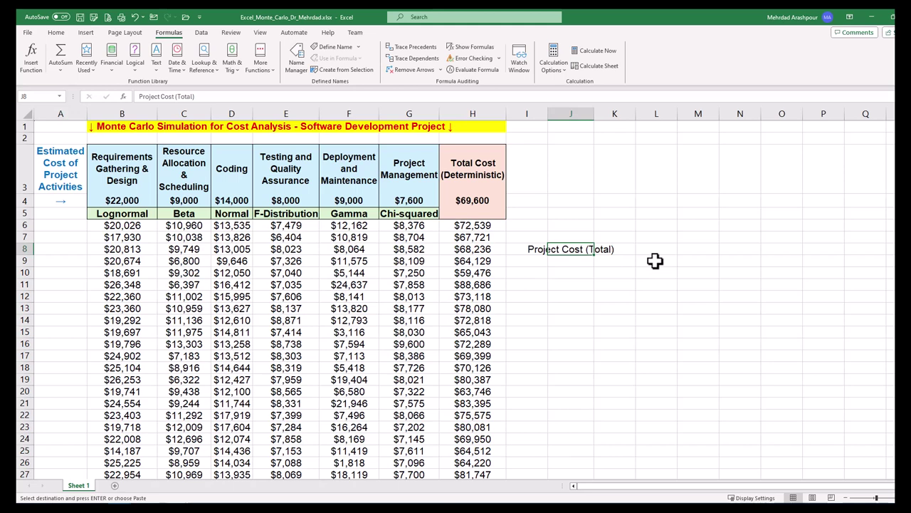
{"action": "left_click", "coordinate": [582, 262]}
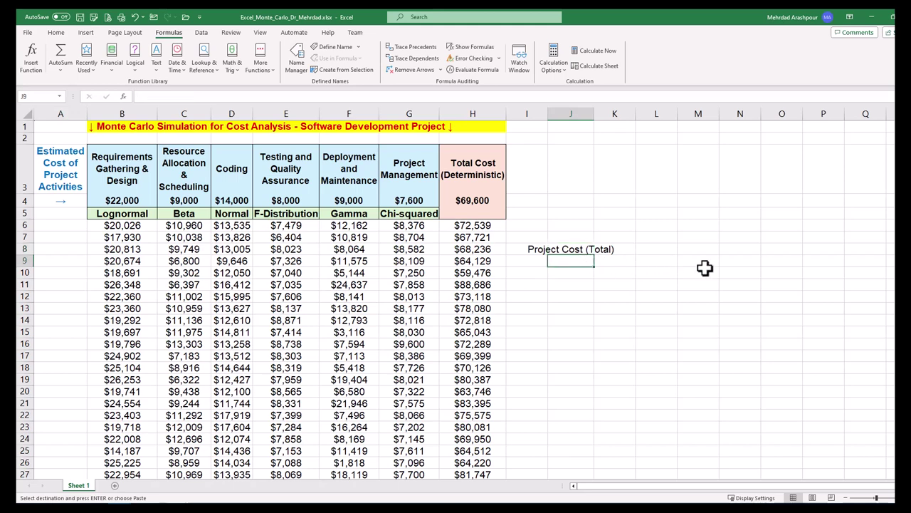
{"action": "type", "text": "50000"}
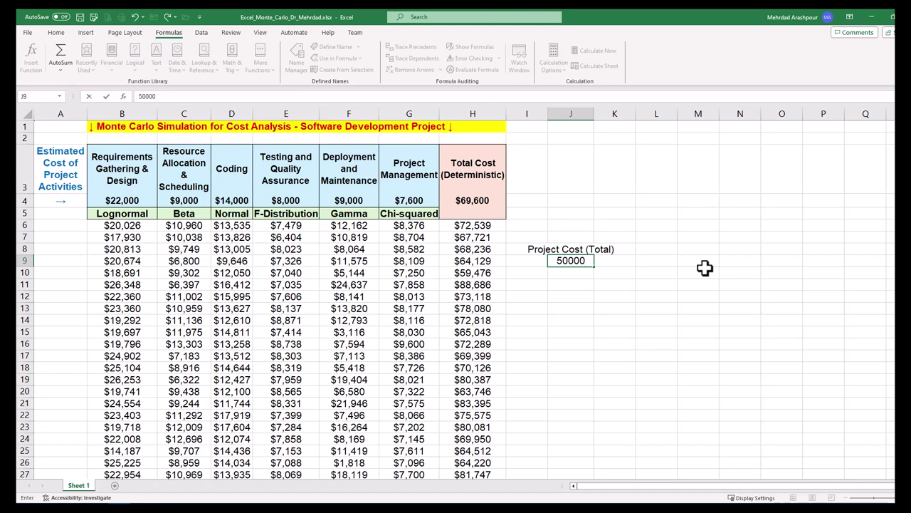
{"action": "key", "text": "Return"}
{"action": "type", "text": "55000"}
{"action": "left_click_drag", "start_coordinate": [570, 261], "coordinate": [584, 427]}
- End the $5,000-step bin series at $120,000 in J23, then enable the Analysis ToolPak Excel add-in
{"action": "left_click", "coordinate": [659, 381]}
{"action": "left_click", "coordinate": [28, 33]}
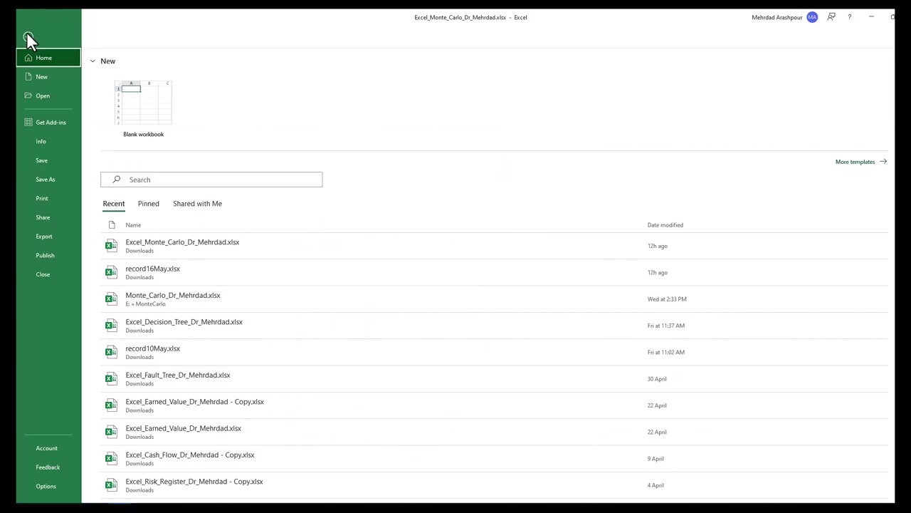
{"action": "left_click", "coordinate": [55, 484]}
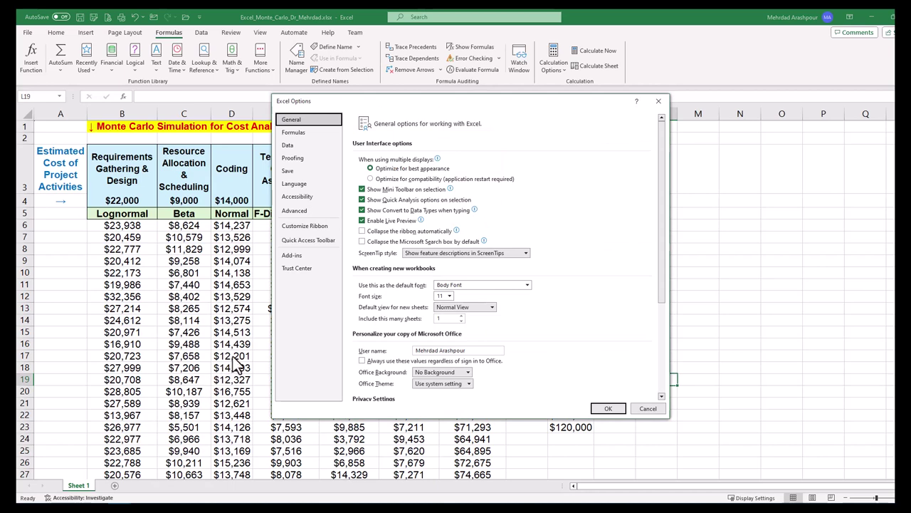
{"action": "left_click", "coordinate": [294, 254]}
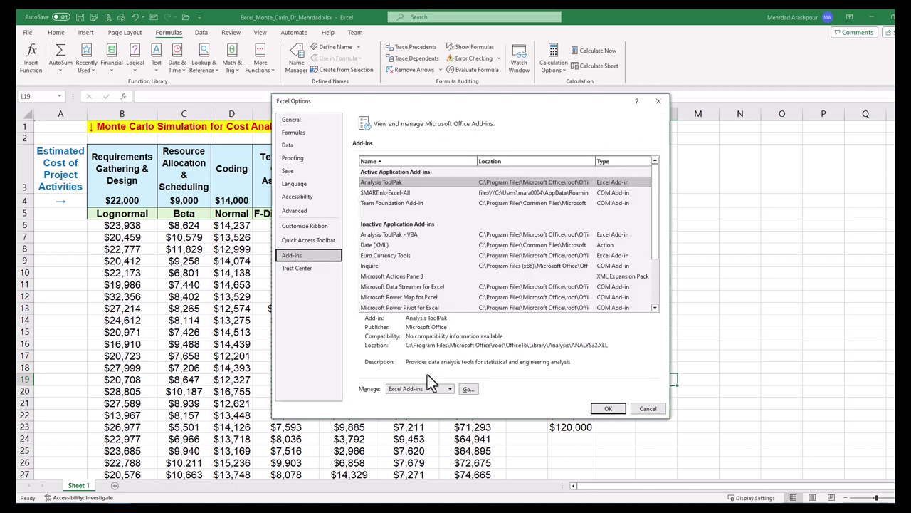
{"action": "left_click", "coordinate": [449, 388]}
{"action": "left_click", "coordinate": [448, 388]}
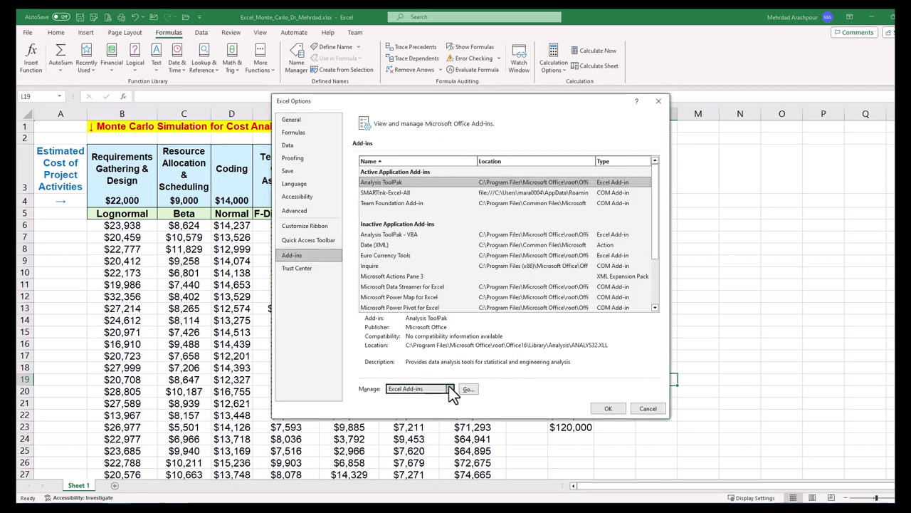
{"action": "left_click", "coordinate": [468, 389]}
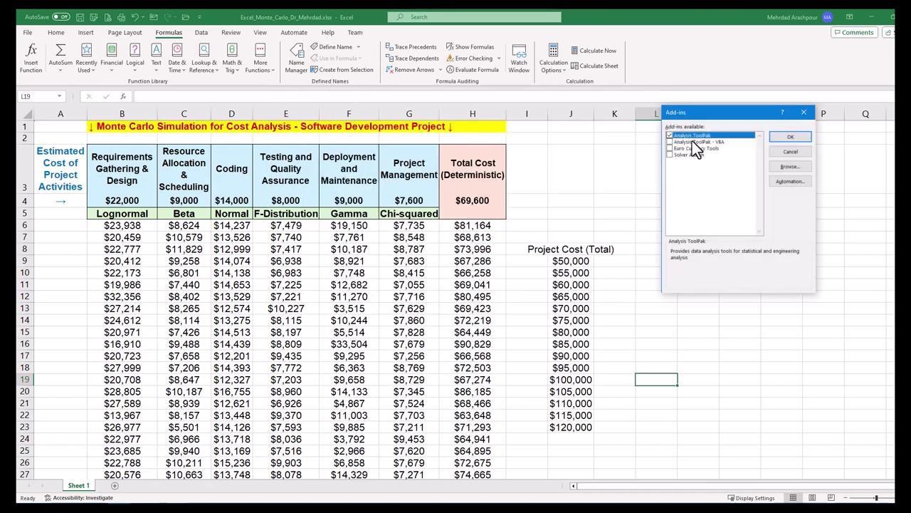
{"action": "left_click", "coordinate": [795, 136]}
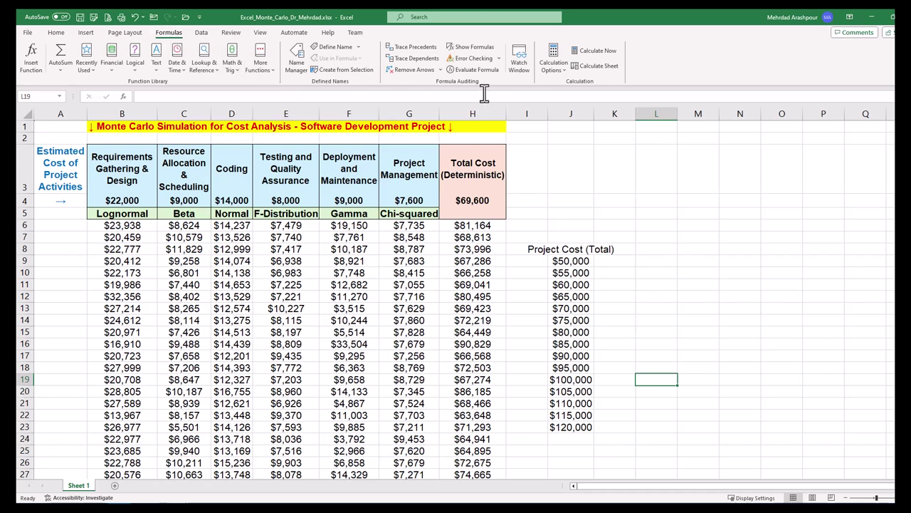
- Switch workbook calculation to manual and pick Histogram from the Data Analysis tools
{"action": "left_click", "coordinate": [552, 71]}
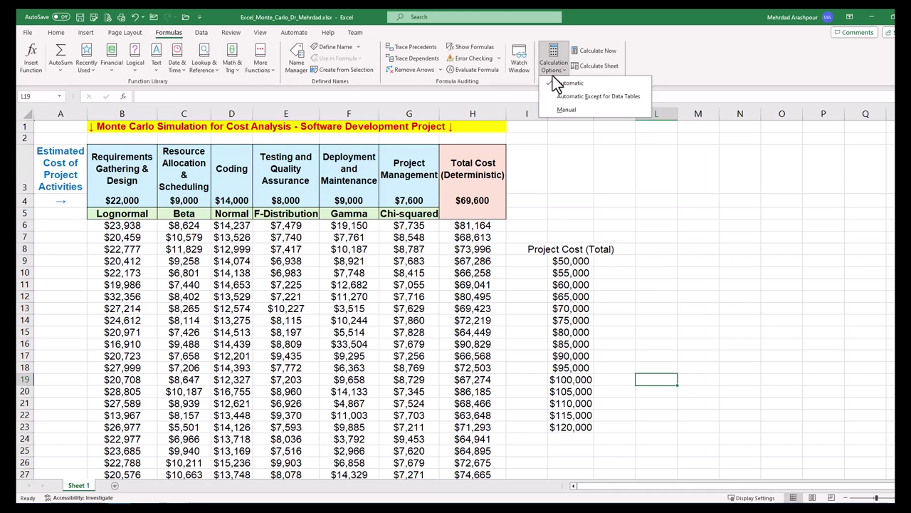
{"action": "left_click", "coordinate": [562, 109]}
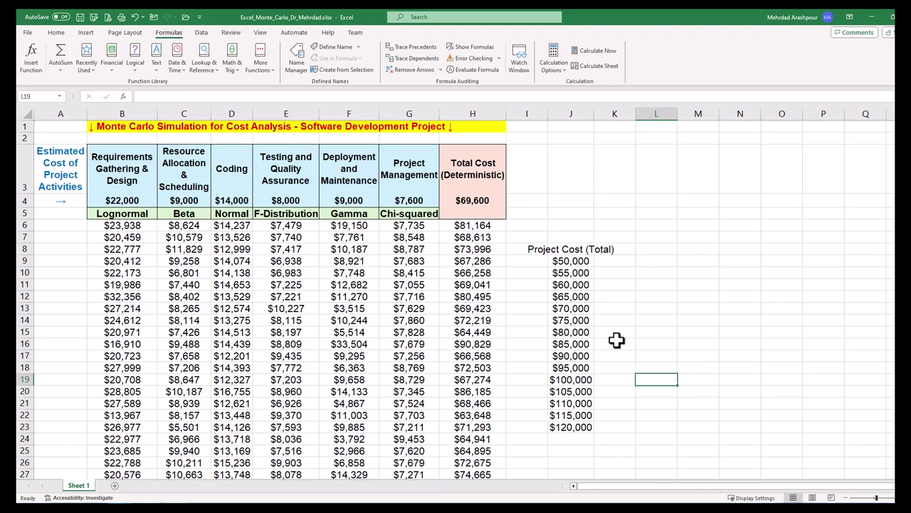
{"action": "left_click", "coordinate": [203, 34]}
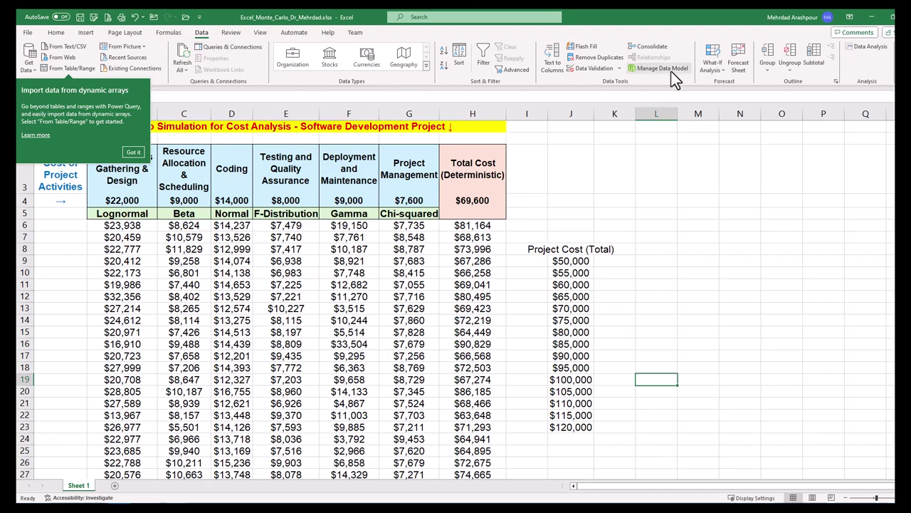
{"action": "left_click", "coordinate": [861, 48]}
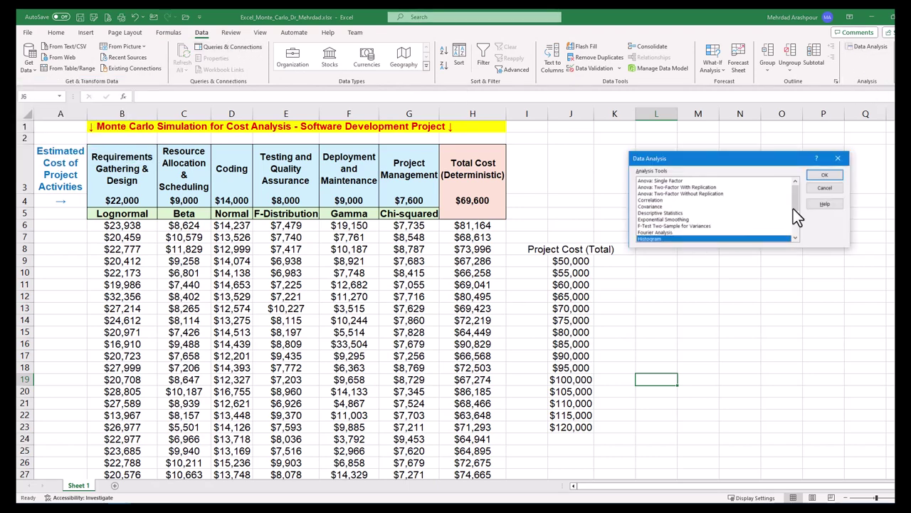
{"action": "left_click", "coordinate": [831, 177]}
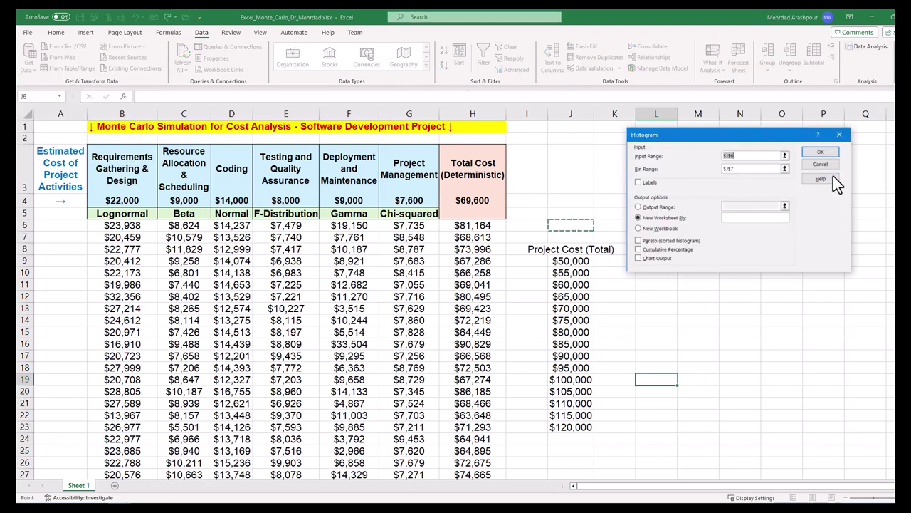
- Set the histogram Input Range to H6:H5005 and the Bin Range to J9:J23
{"action": "left_click", "coordinate": [785, 156]}
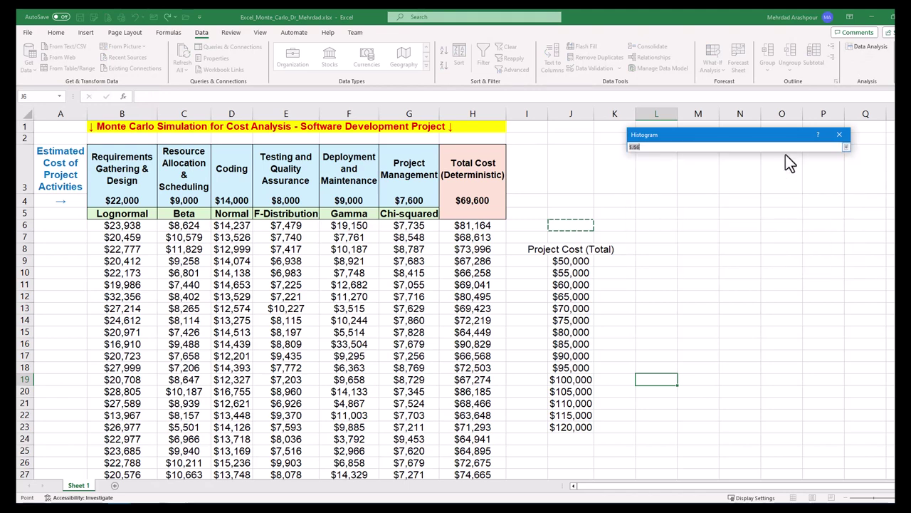
{"action": "left_click", "coordinate": [500, 226]}
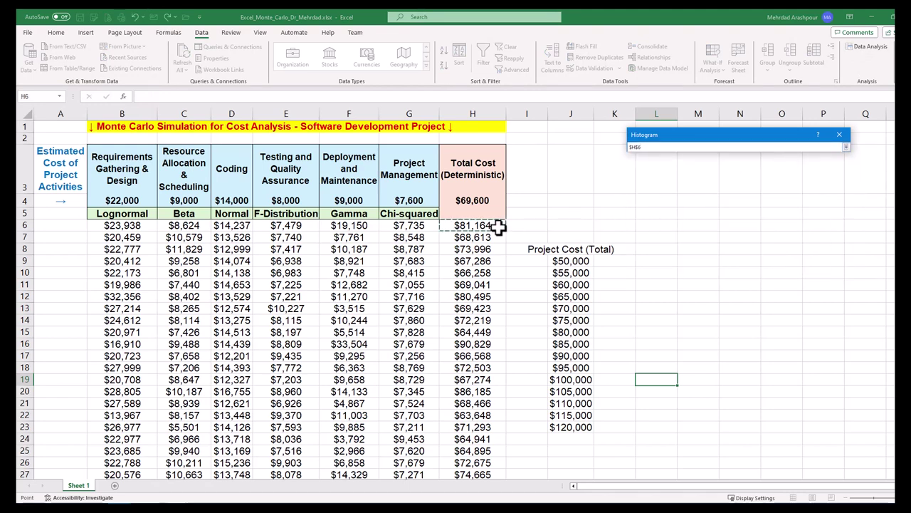
{"action": "key", "text": "ctrl+shift+Down"}
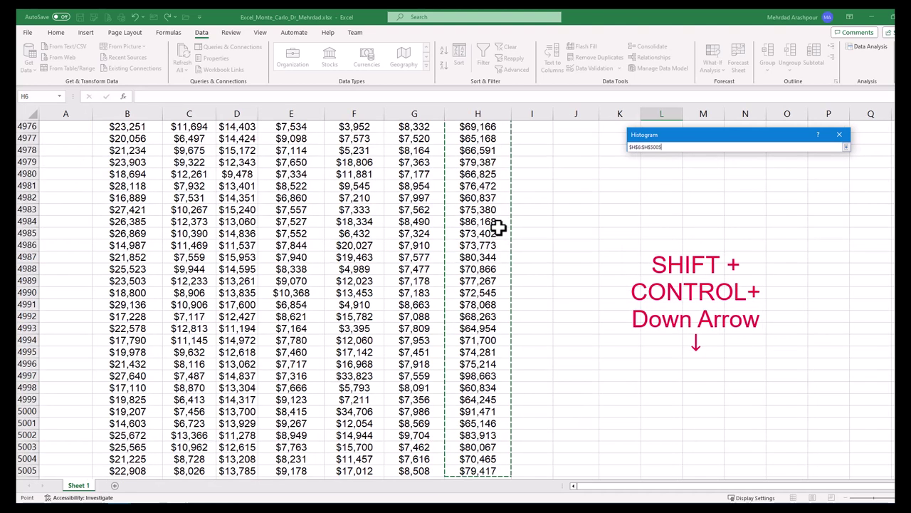
{"action": "left_click", "coordinate": [847, 147]}
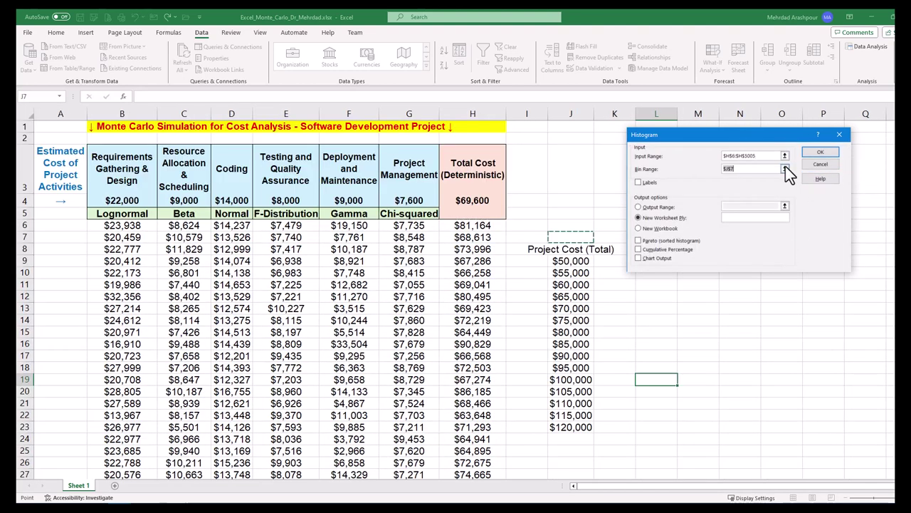
{"action": "left_click", "coordinate": [784, 168]}
{"action": "left_click_drag", "start_coordinate": [579, 261], "coordinate": [580, 427]}
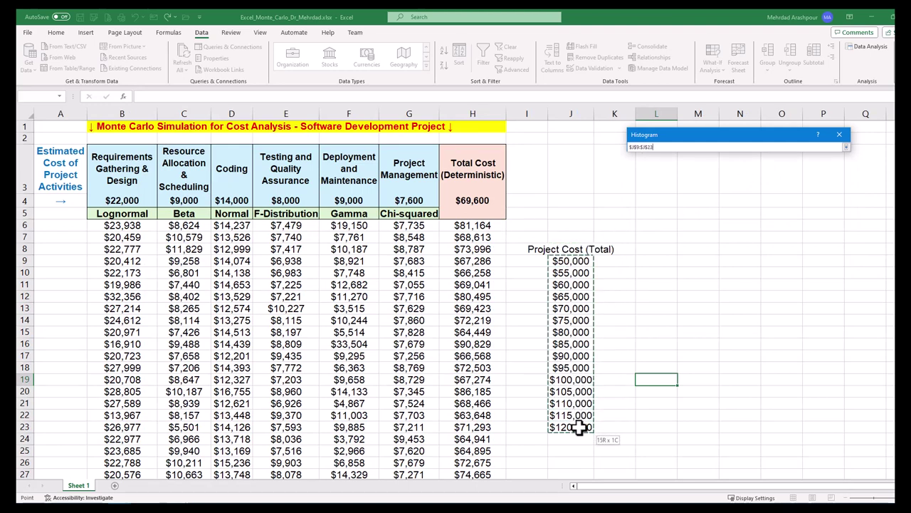
{"action": "left_click", "coordinate": [846, 147]}
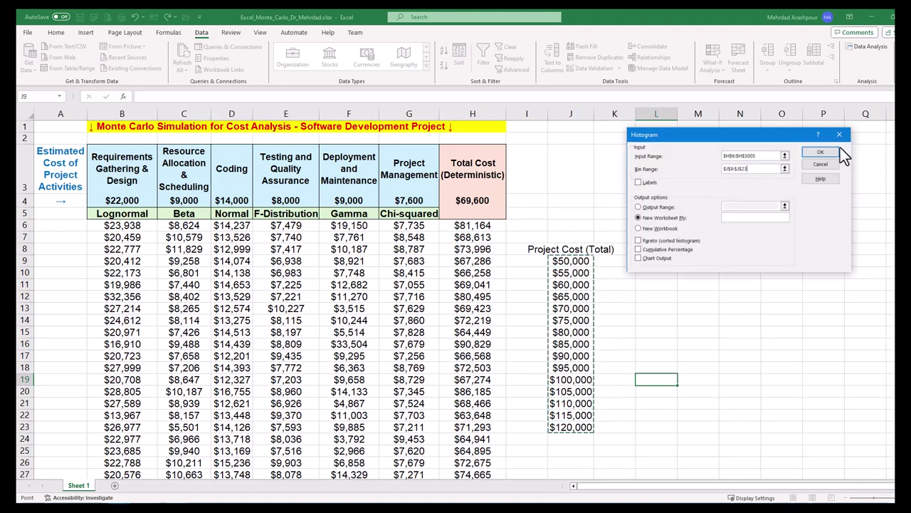
- Turn on Cumulative Percentage and Chart Output, and run the histogram
{"action": "left_click", "coordinate": [639, 249]}
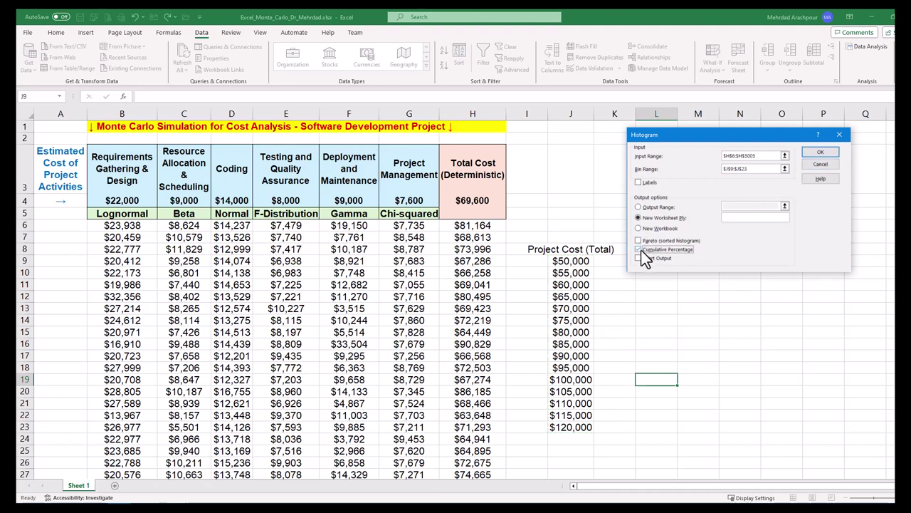
{"action": "left_click", "coordinate": [639, 257]}
{"action": "left_click", "coordinate": [821, 153]}
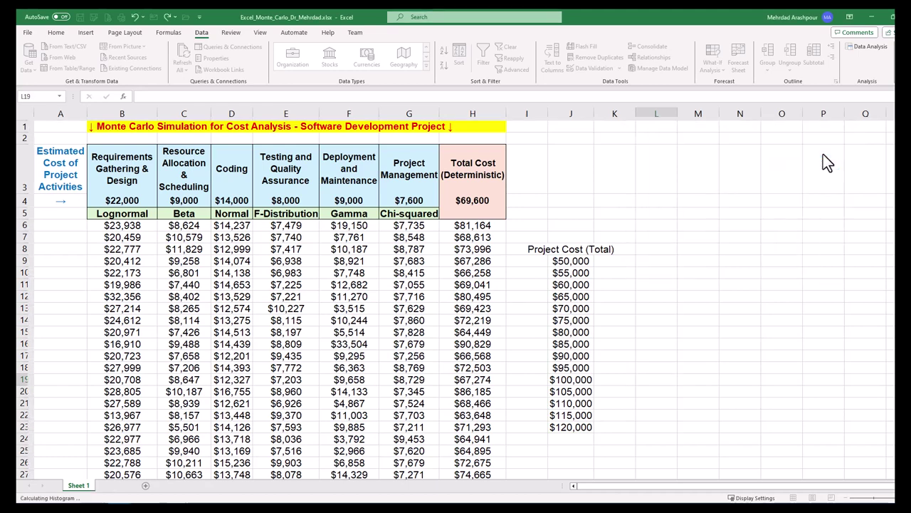
- Enlarge the histogram chart across the sheet and delete its legend
{"action": "left_click", "coordinate": [477, 260]}
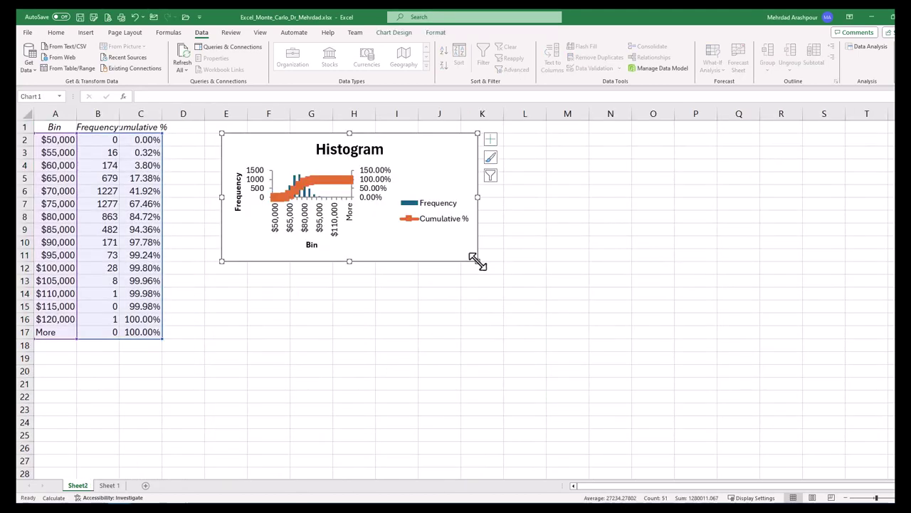
{"action": "left_click_drag", "start_coordinate": [477, 259], "coordinate": [880, 463]}
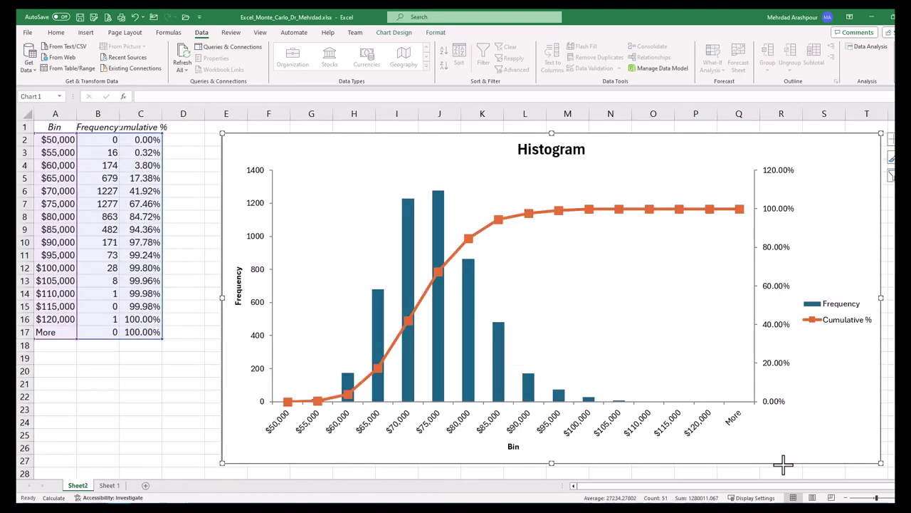
{"action": "left_click", "coordinate": [856, 295]}
{"action": "key", "text": "Delete"}
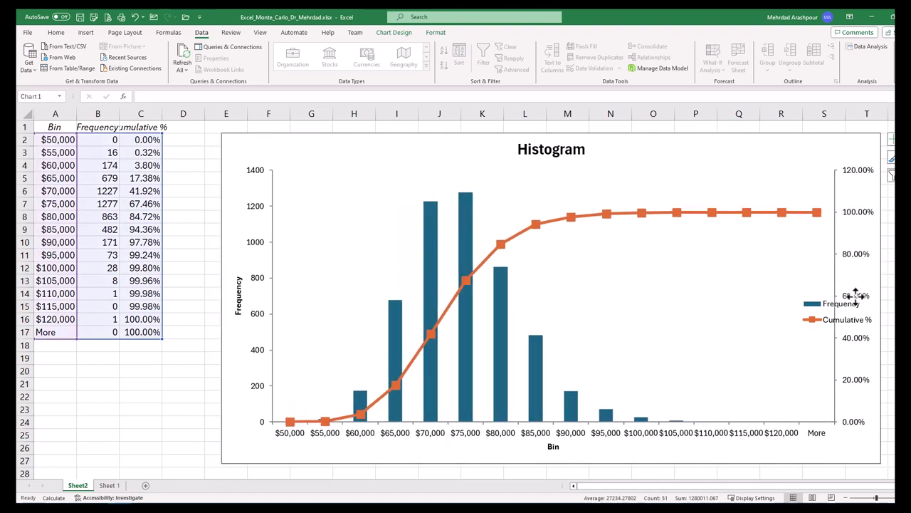
- Delete the chart title and drop the More bin from the chart's data range
{"action": "left_click", "coordinate": [548, 149]}
{"action": "key", "text": "Delete"}
{"action": "left_click_drag", "start_coordinate": [162, 338], "coordinate": [161, 327]}
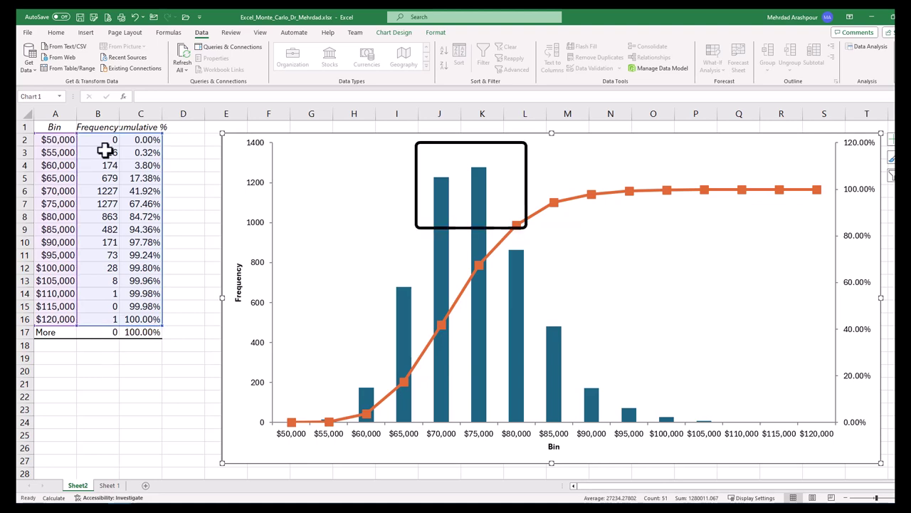
- Draw a green horizontal line across the chart at the 80% cumulative level
{"action": "left_click", "coordinate": [86, 33]}
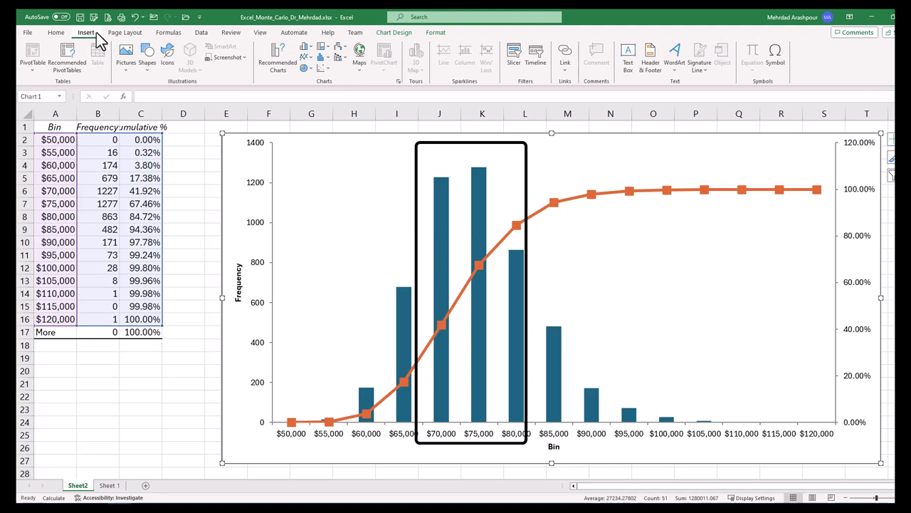
{"action": "left_click", "coordinate": [154, 64]}
{"action": "left_click", "coordinate": [159, 98]}
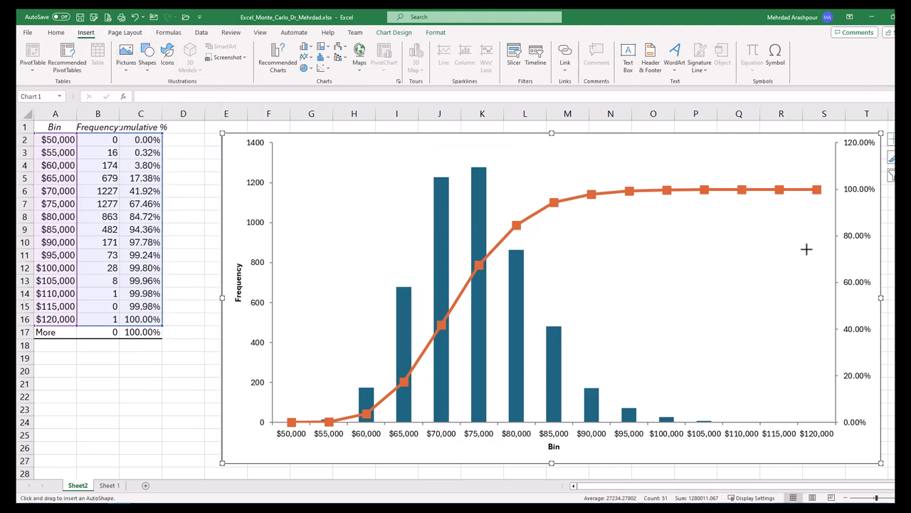
{"action": "left_click_drag", "start_coordinate": [836, 236], "coordinate": [505, 243]}
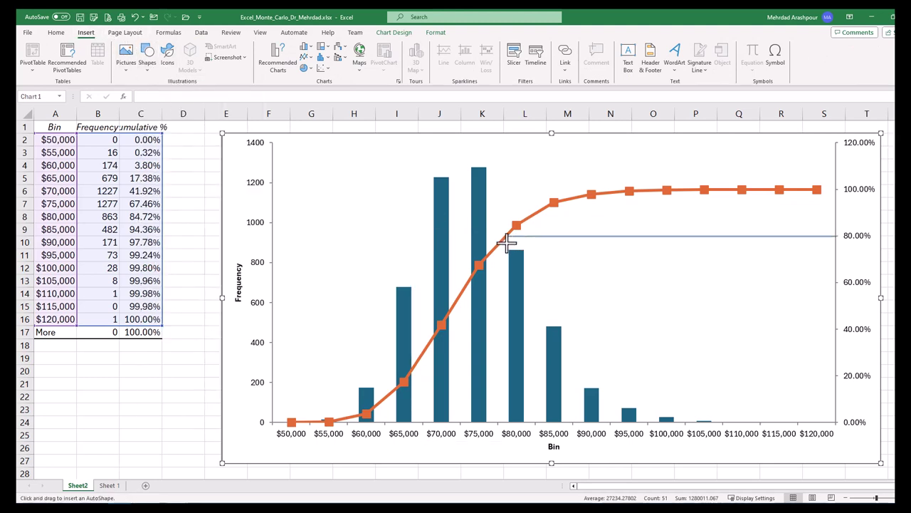
{"action": "left_click", "coordinate": [313, 57]}
- Add a vertical line from the 80% level down to the x-axis, then return to Sheet 1
{"action": "left_click", "coordinate": [34, 47]}
{"action": "left_click_drag", "start_coordinate": [505, 236], "coordinate": [505, 422]}
{"action": "left_click", "coordinate": [188, 344]}
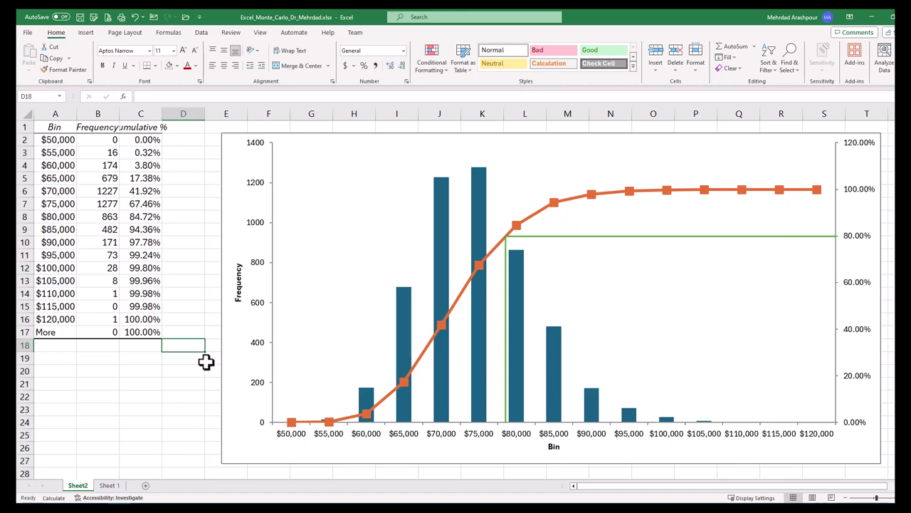
{"action": "left_click", "coordinate": [109, 485]}
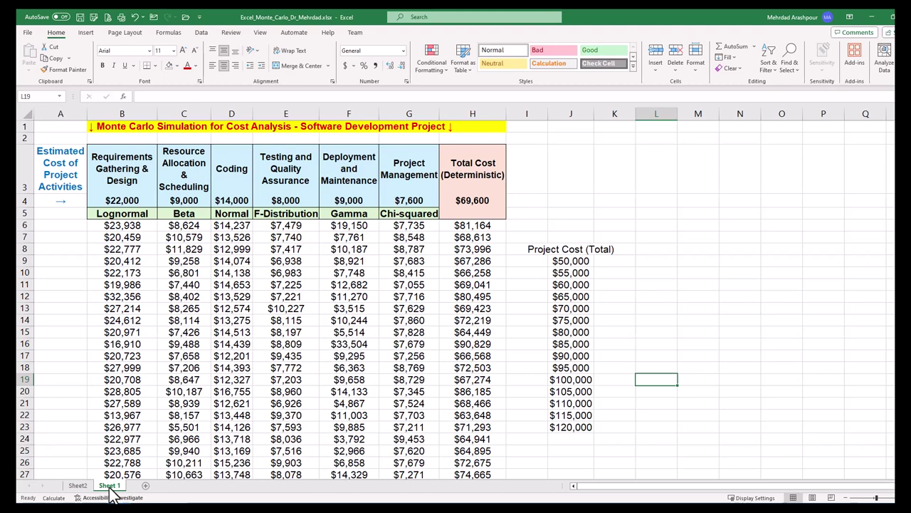
- Paste the P50–P99 headers into cells I4:M4
{"action": "left_click", "coordinate": [527, 200]}
{"action": "key", "text": "ctrl+v"}
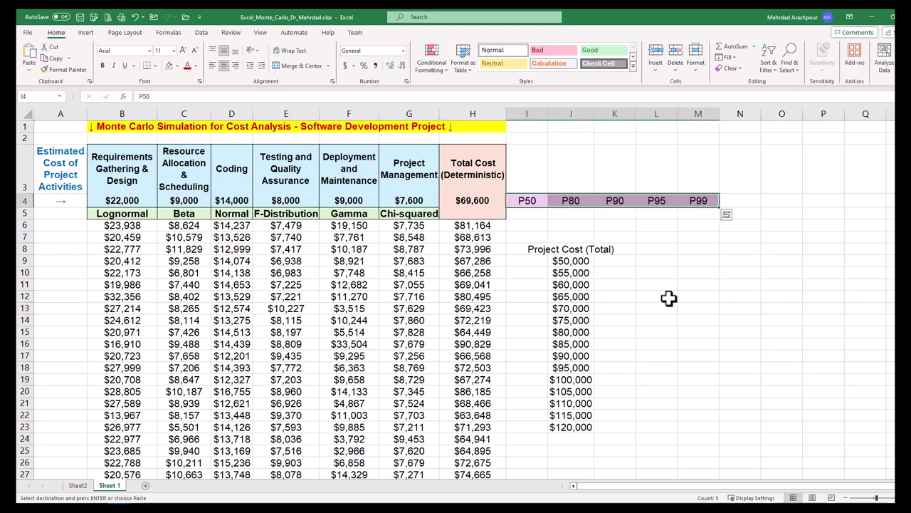
{"action": "left_click", "coordinate": [530, 213]}
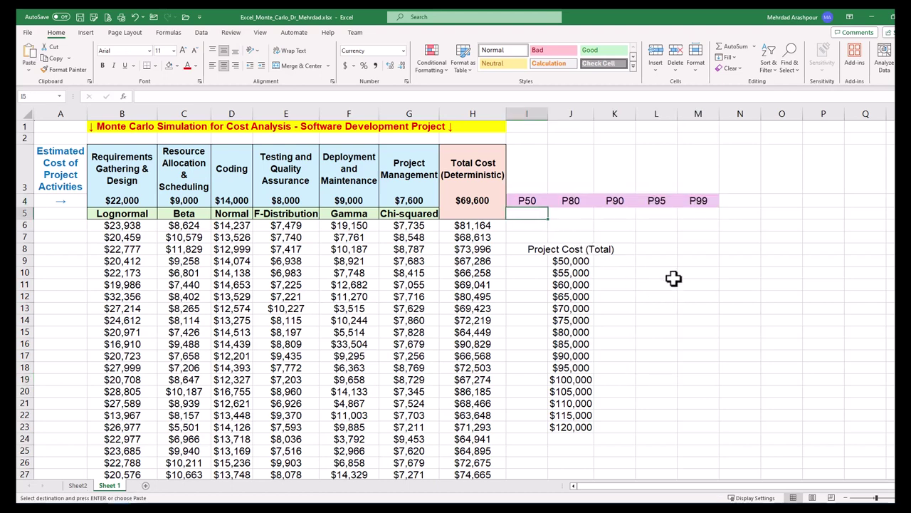
- Enter =PERCENTILE.EXC(H6:H5005,50) in I5, giving a P50 total cost of $71,496
{"action": "type", "text": "=perc"}
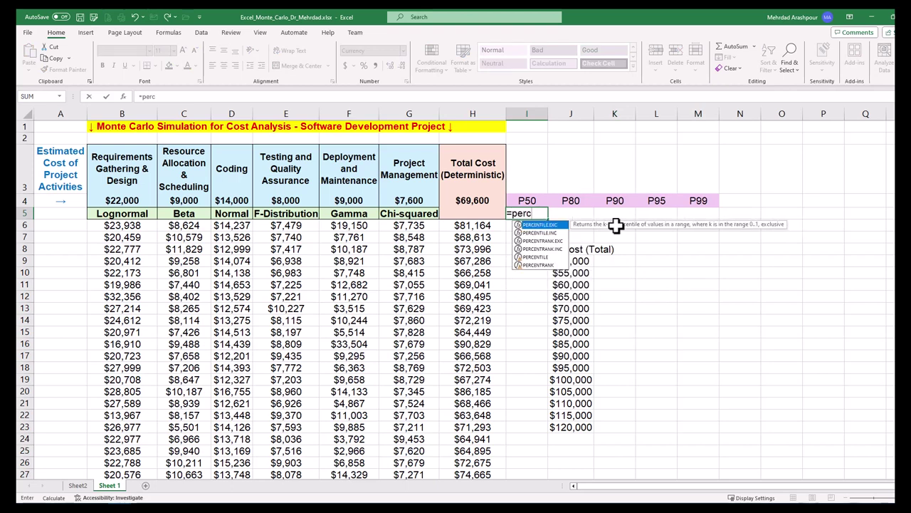
{"action": "double_click", "coordinate": [559, 224]}
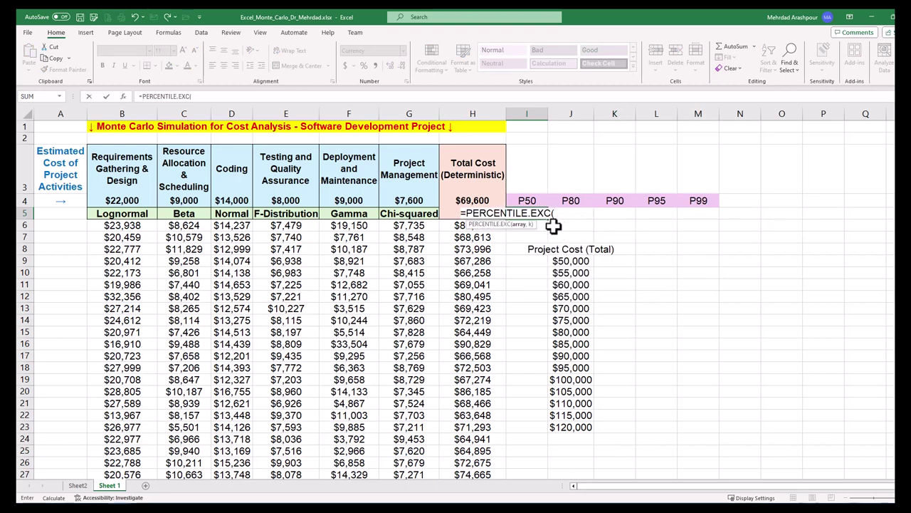
{"action": "left_click", "coordinate": [449, 225]}
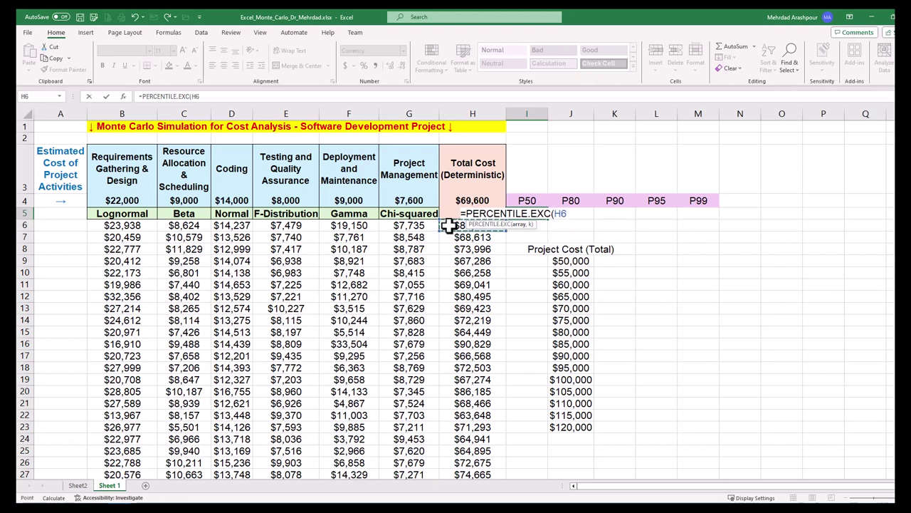
{"action": "key", "text": "ctrl+shift+Down"}
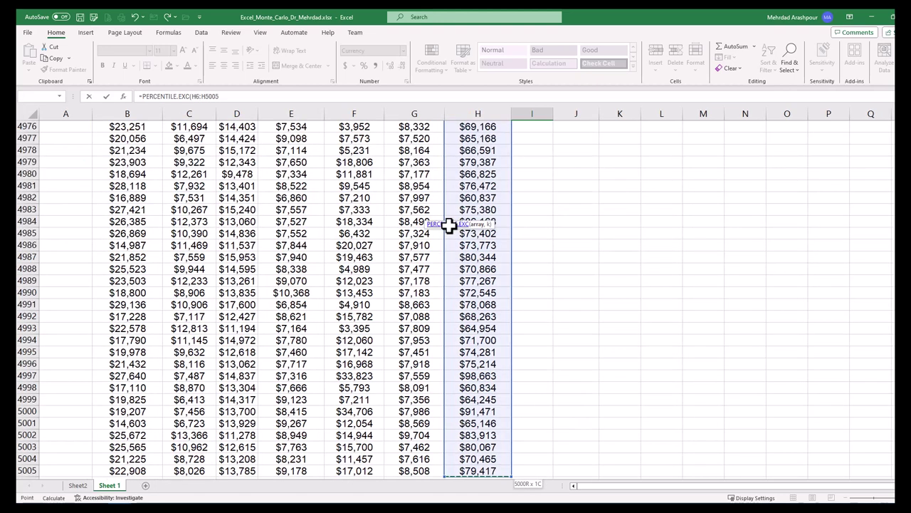
{"action": "left_click", "coordinate": [240, 97]}
{"action": "type", "text": ",50"}
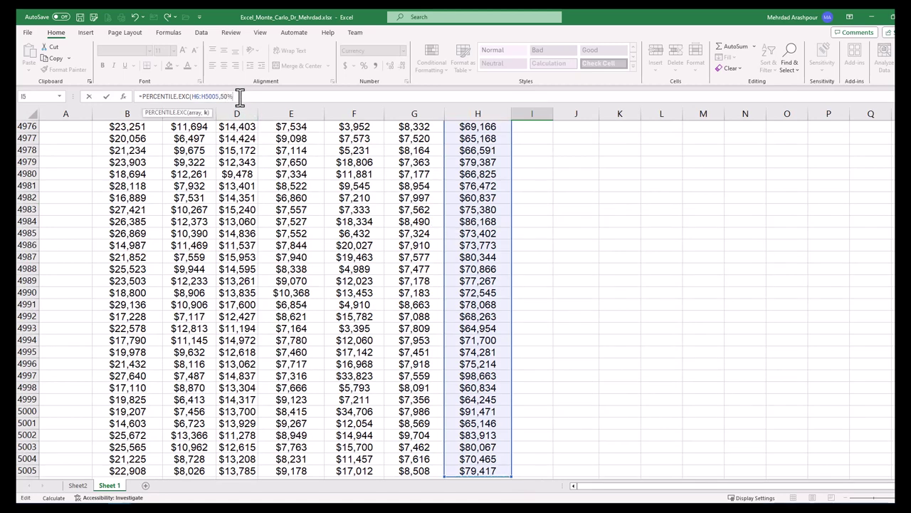
{"action": "key", "text": "Return"}
{"action": "left_click", "coordinate": [621, 213]}
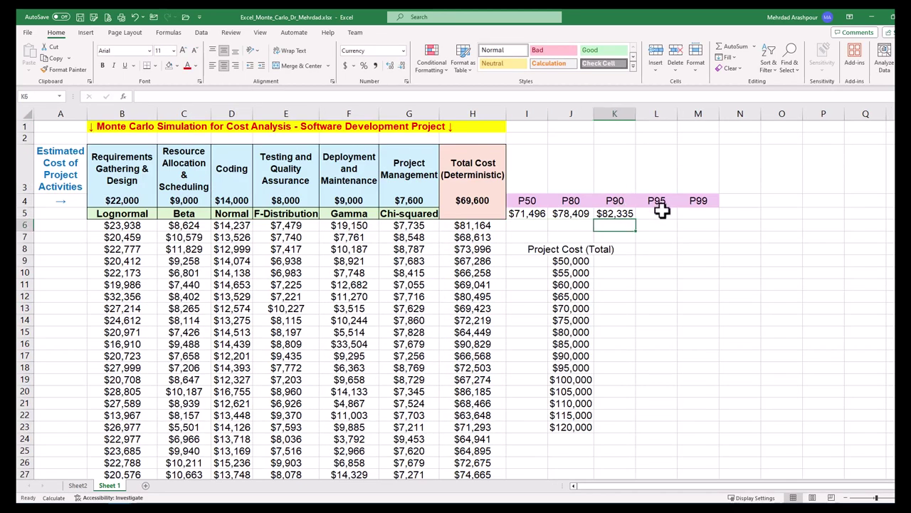
- Move to cell M5, ready for the P99 percentile cost
{"action": "left_click", "coordinate": [661, 213]}
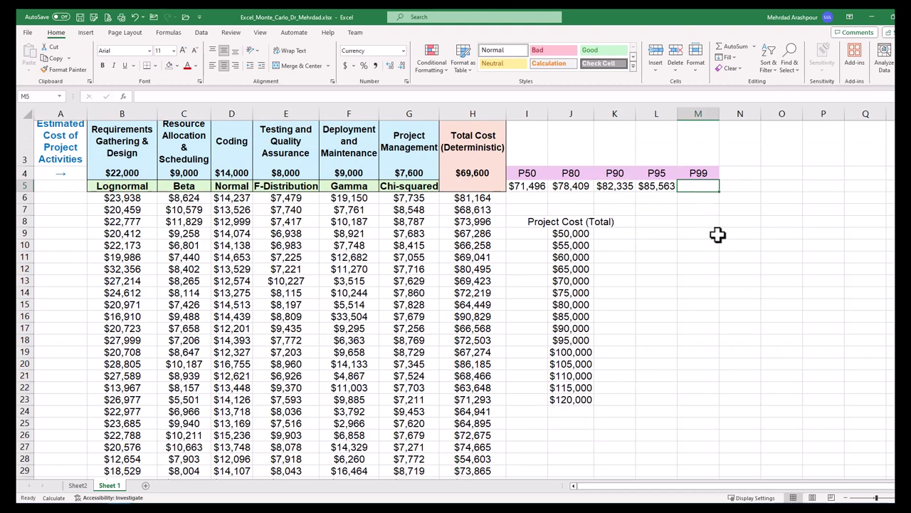